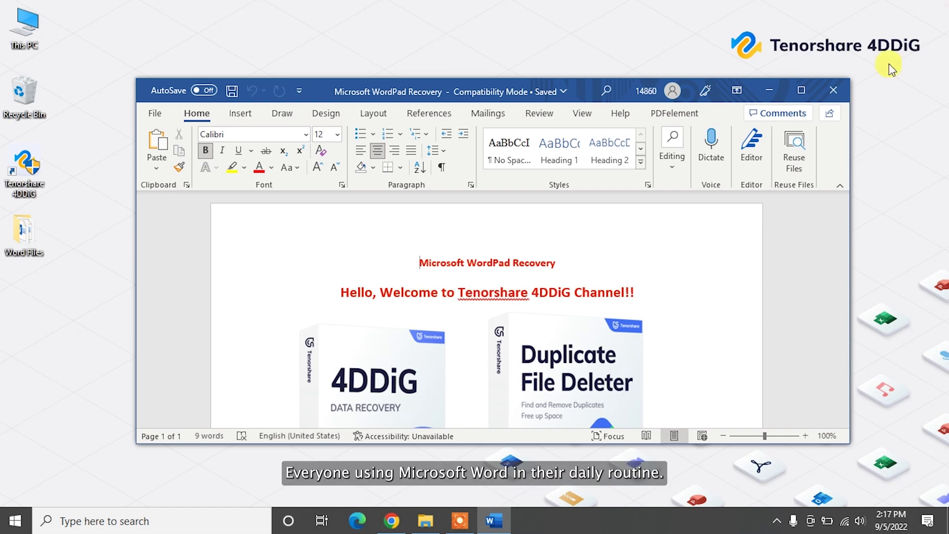
# Scroll through the Microsoft WordPad Recovery document, then close the Word window.
pyautogui.scroll(-1, 700, 320)
pyautogui.scroll(-2, 701, 320)
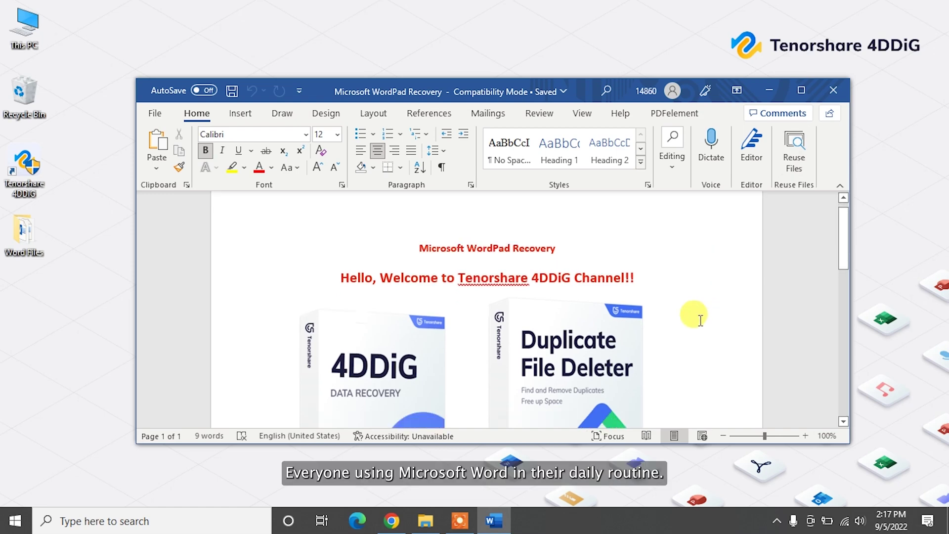
pyautogui.scroll(-1, 700, 320)
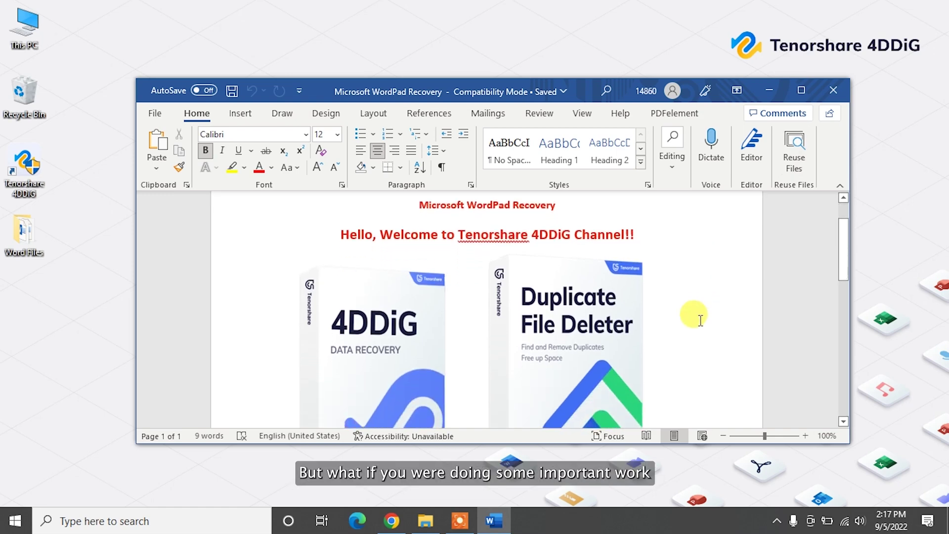
pyautogui.click(838, 88)
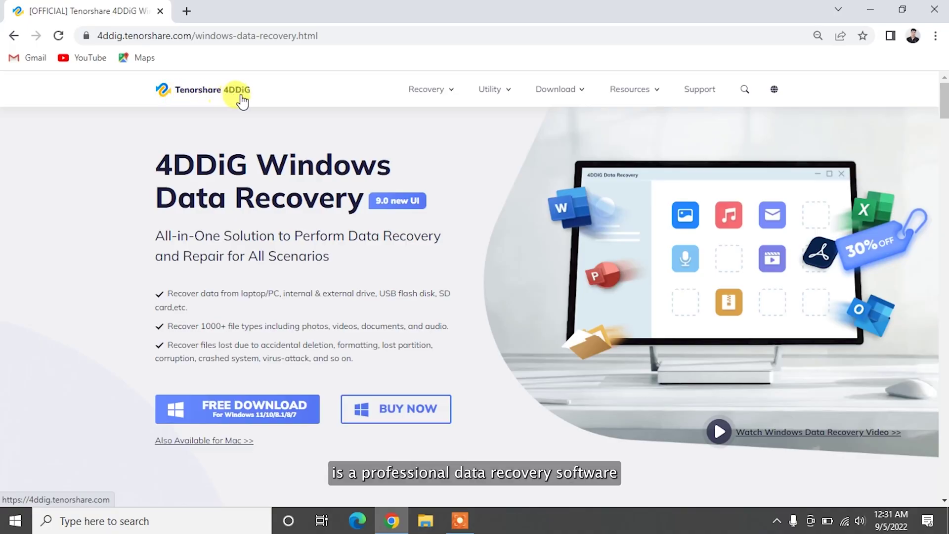
# Highlight the product heading, the supported file types line and the supported devices bullet.
pyautogui.moveTo(154, 153); pyautogui.dragTo(391, 197)
pyautogui.click(398, 217)
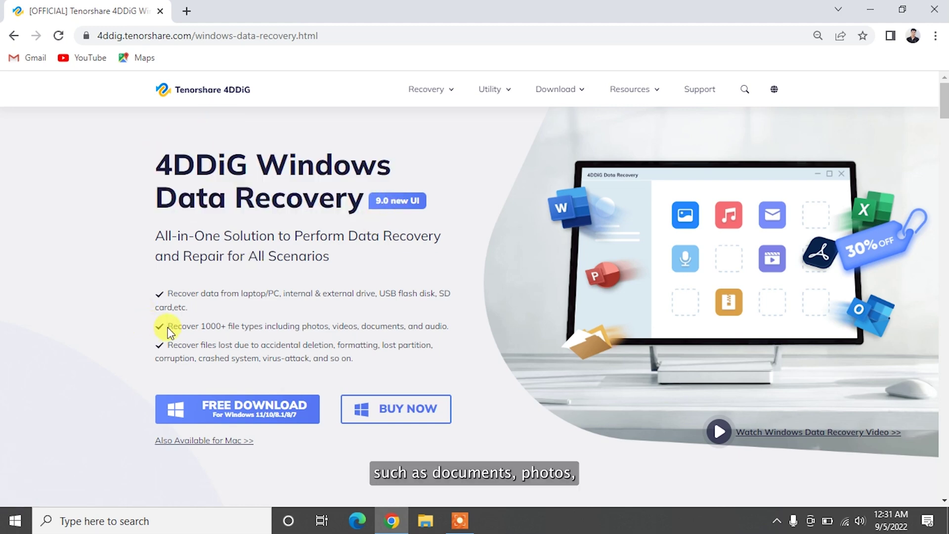
pyautogui.moveTo(281, 320); pyautogui.dragTo(384, 318)
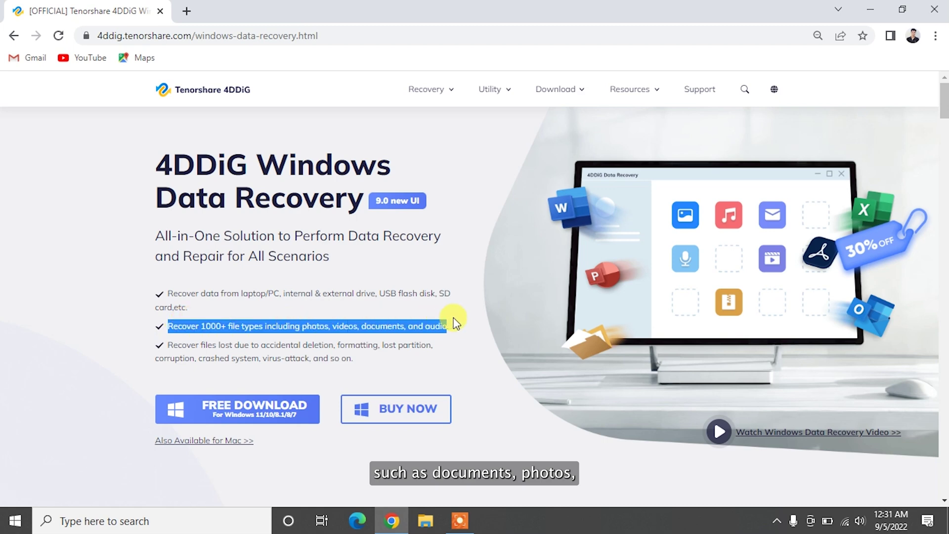
pyautogui.moveTo(456, 323); pyautogui.dragTo(459, 323)
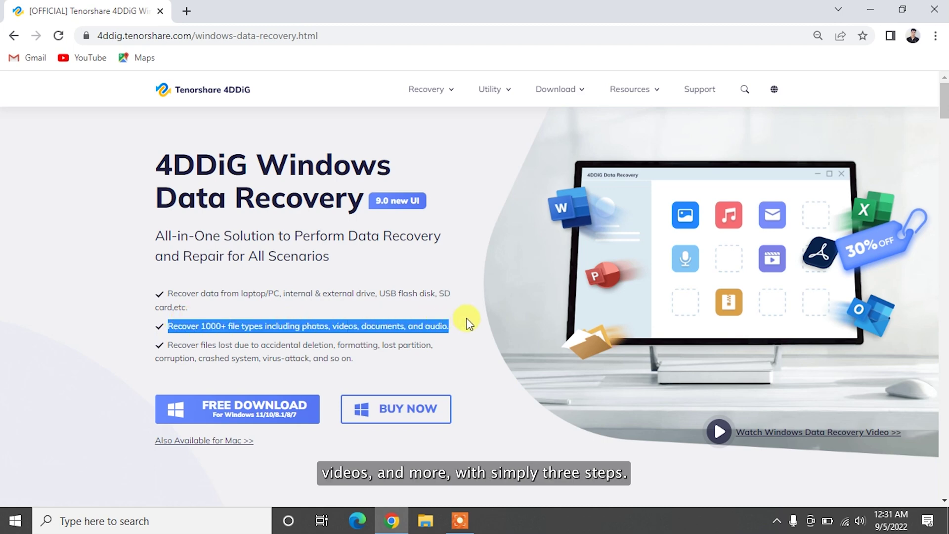
pyautogui.click(467, 323)
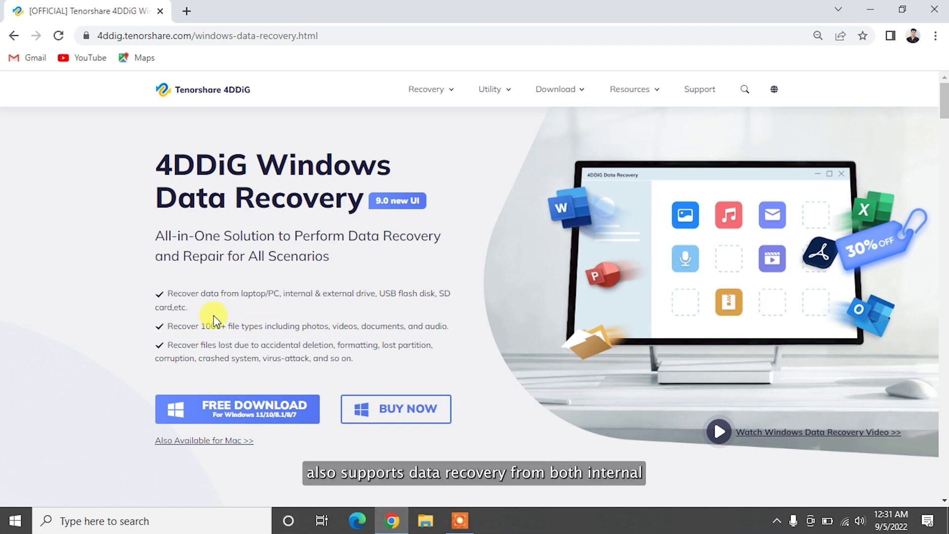
pyautogui.moveTo(182, 295); pyautogui.dragTo(198, 312)
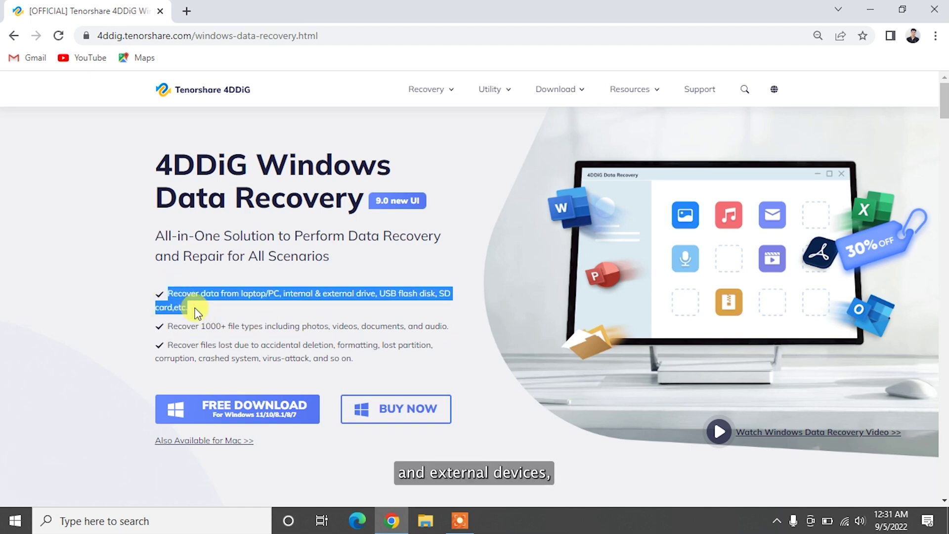
pyautogui.click(198, 312)
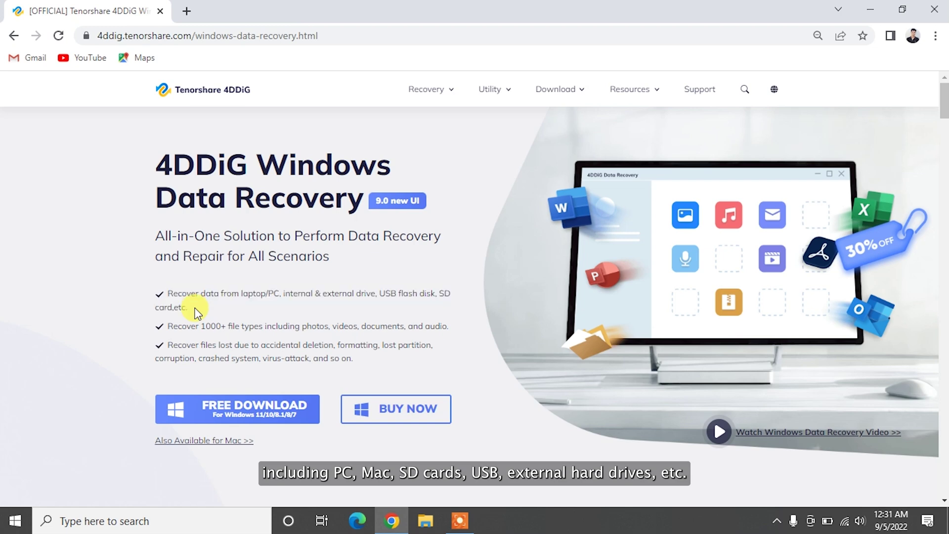
# Scroll down the product page and download the 4DDiG free trial installer.
pyautogui.scroll(-10, 197, 312)
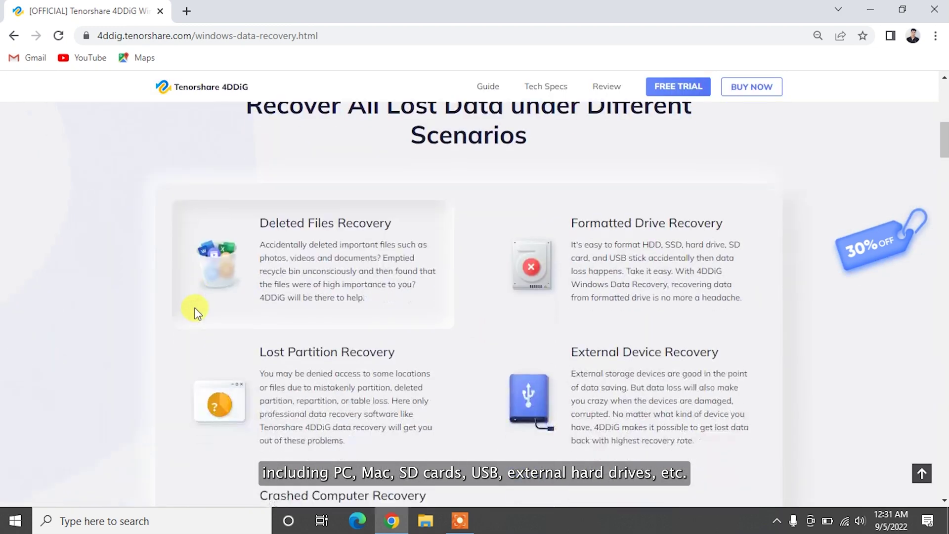
pyautogui.scroll(-2, 197, 312)
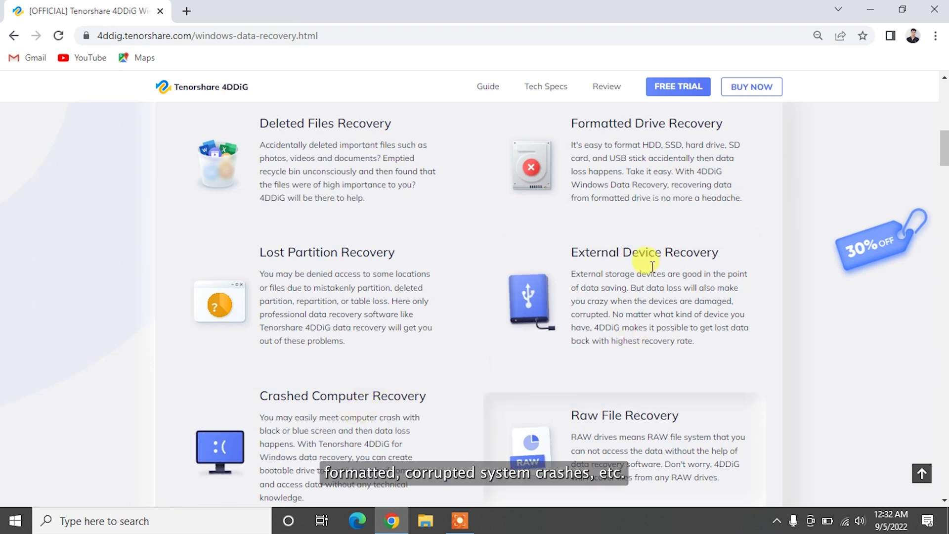
pyautogui.click(679, 89)
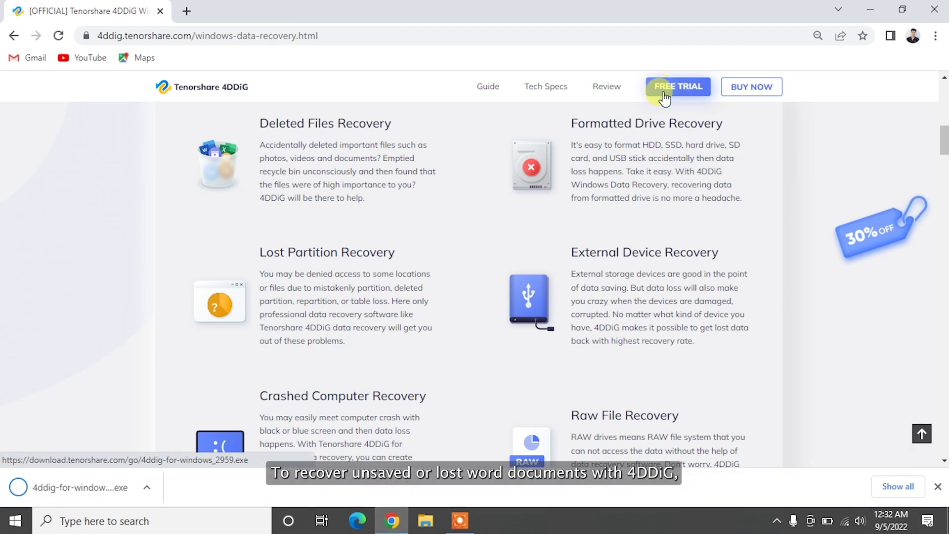
# Run the downloaded 4DDiG installer and scan the Desktop for all file types.
pyautogui.click(83, 485)
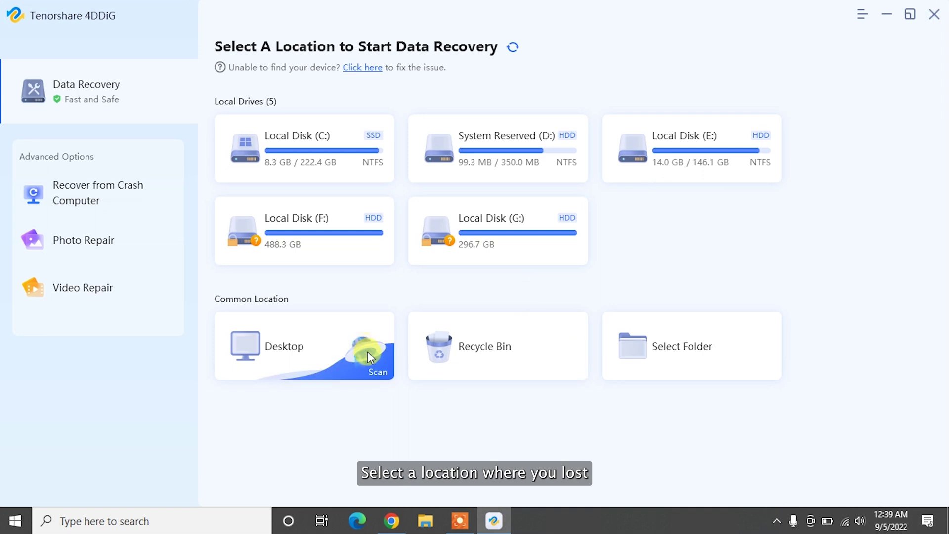
pyautogui.click(369, 355)
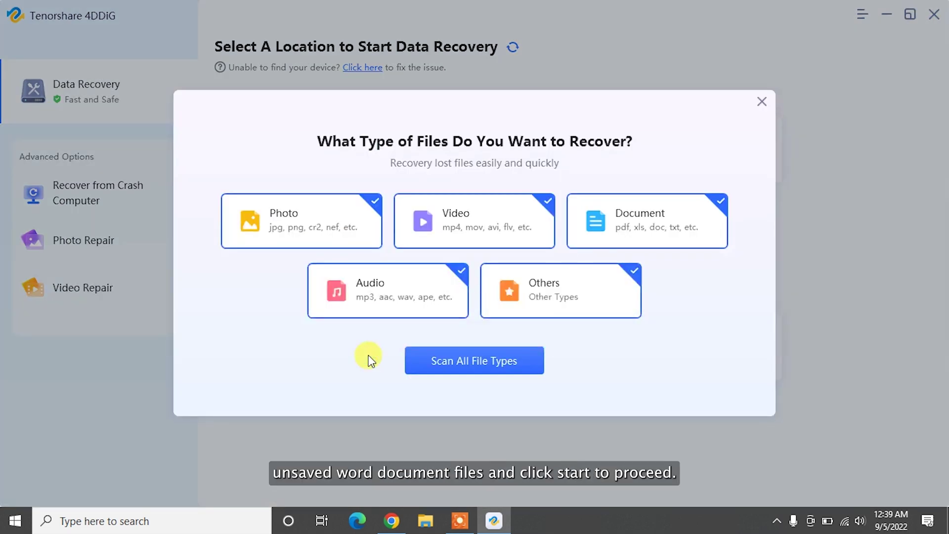
pyautogui.click(456, 361)
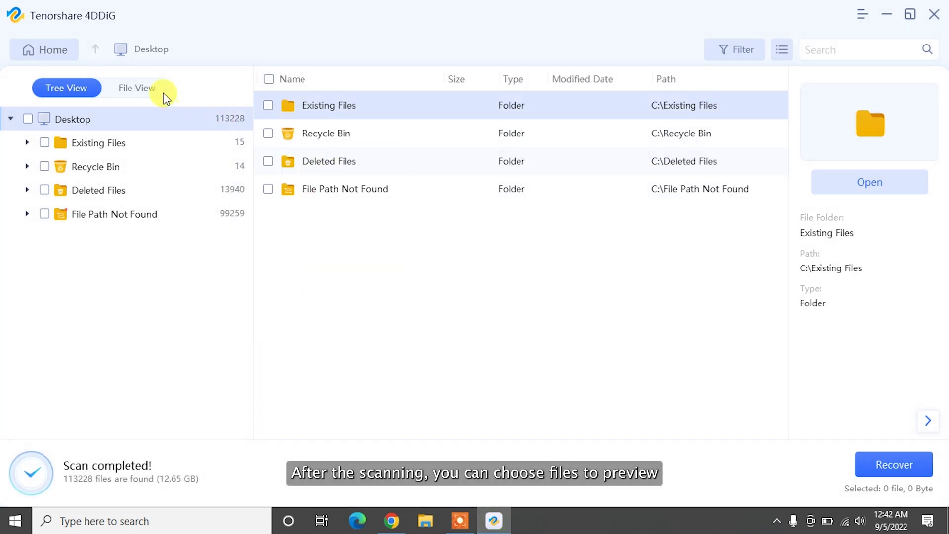
# Select all 23 DOCX files in File View and recover them to the Desktop.
pyautogui.click(163, 95)
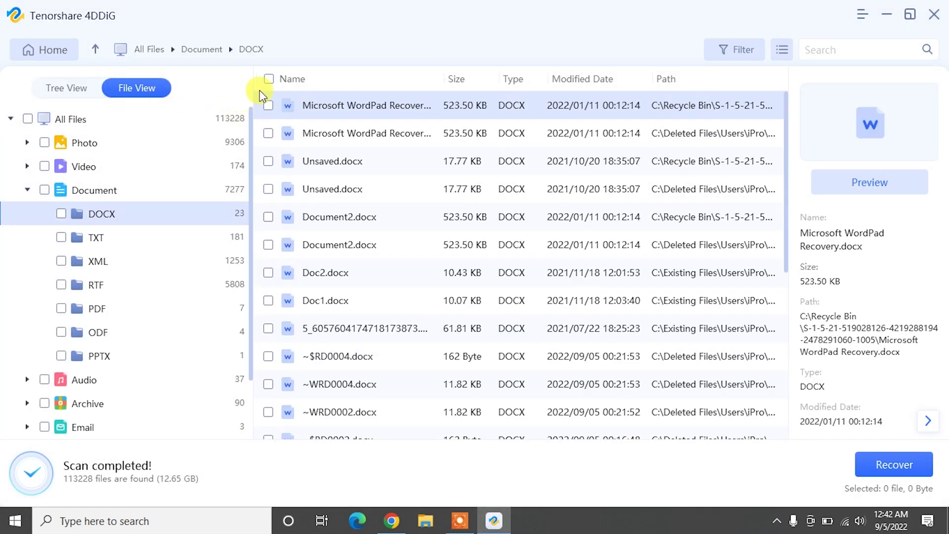
pyautogui.click(269, 79)
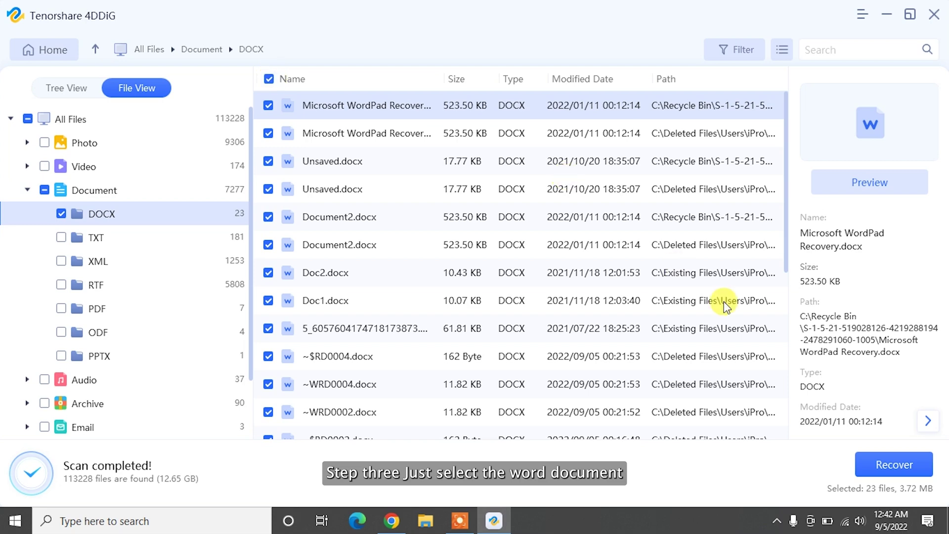
pyautogui.click(895, 463)
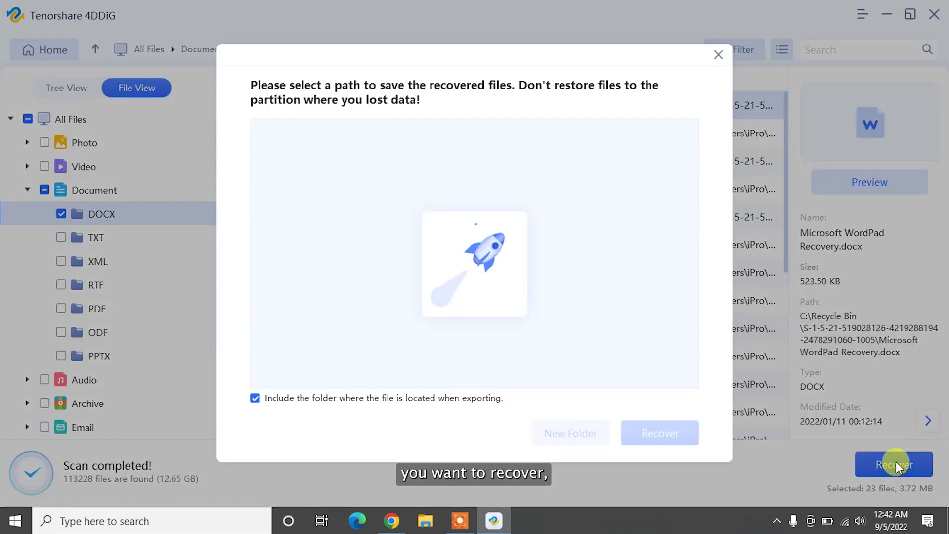
pyautogui.click(307, 138)
pyautogui.click(659, 431)
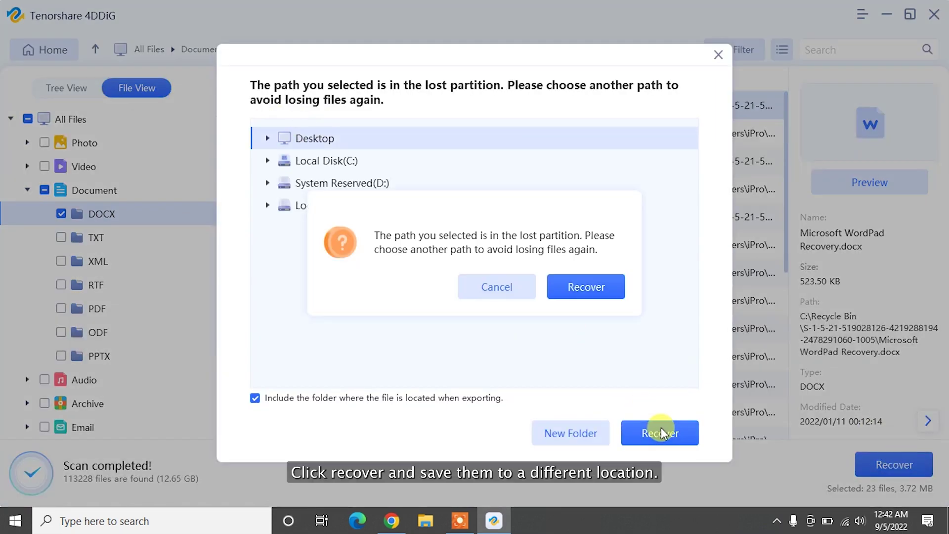
pyautogui.click(588, 291)
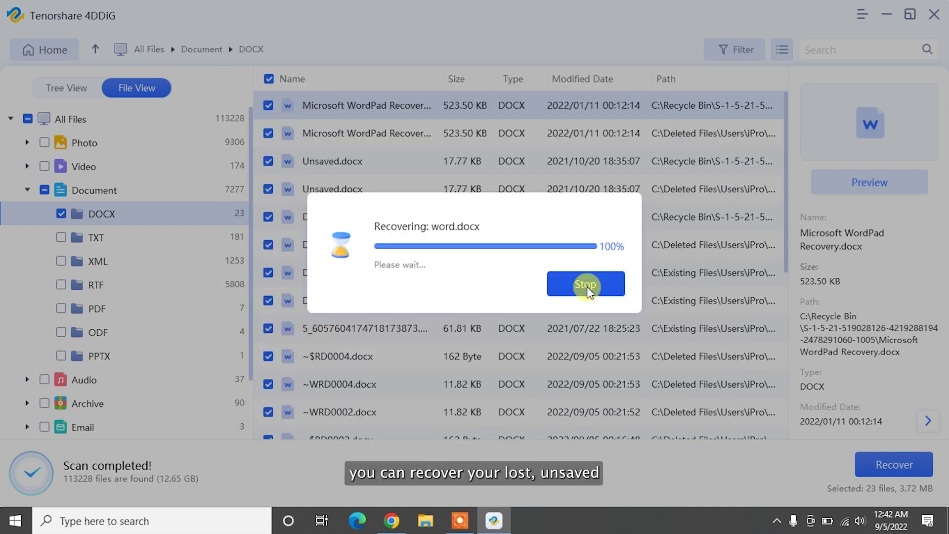
# Open the folder of recovered files and minimize the 4DDiG window.
pyautogui.click(474, 316)
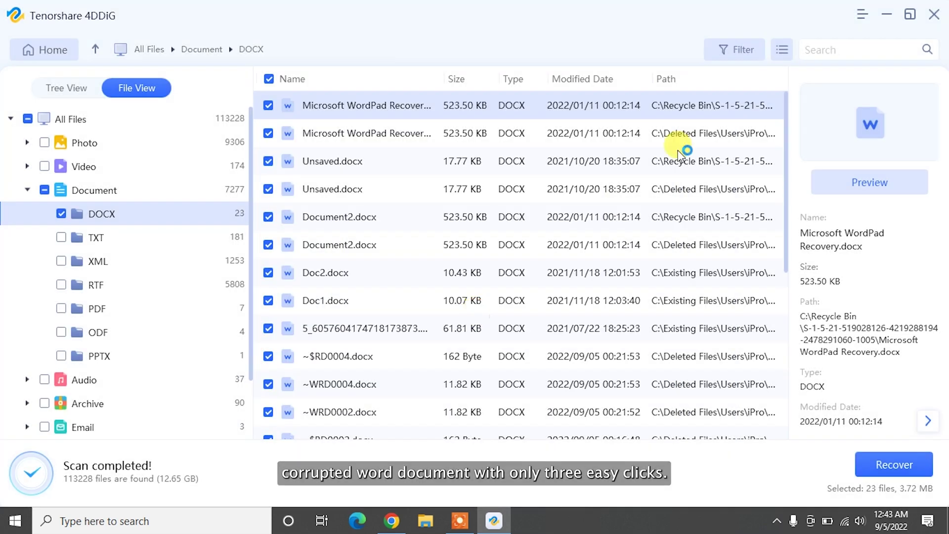
pyautogui.click(887, 14)
pyautogui.scroll(-3, 794, 286)
# Scroll the recovered DOCX folder list and close the File Explorer window.
pyautogui.scroll(5, 794, 287)
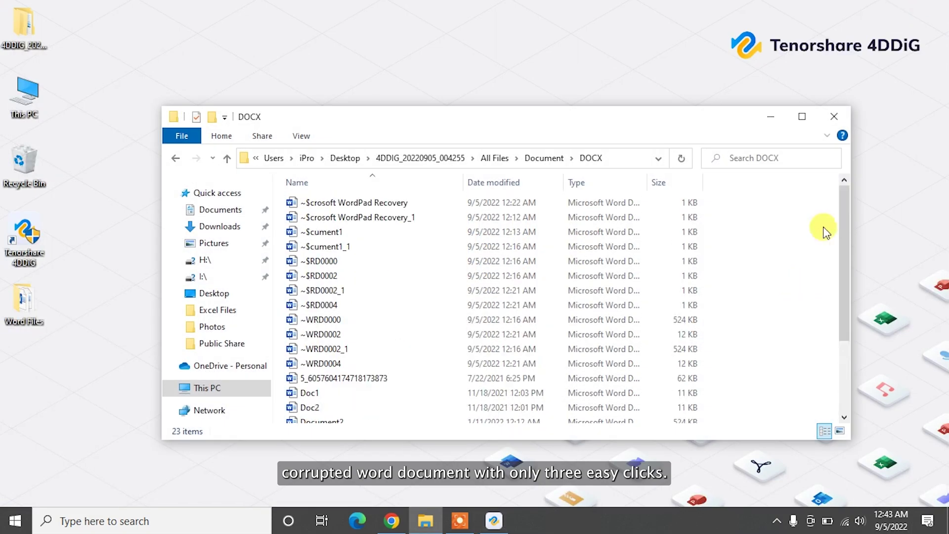
pyautogui.click(834, 116)
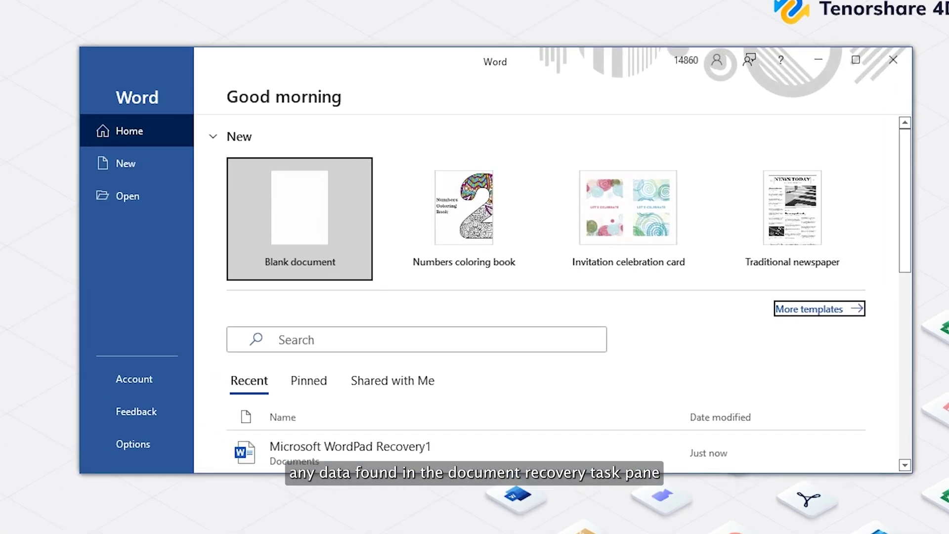
# Create a blank document and choose Recover Unsaved Documents under File > Info > Manage Document.
pyautogui.scroll(-5, 554, 392)
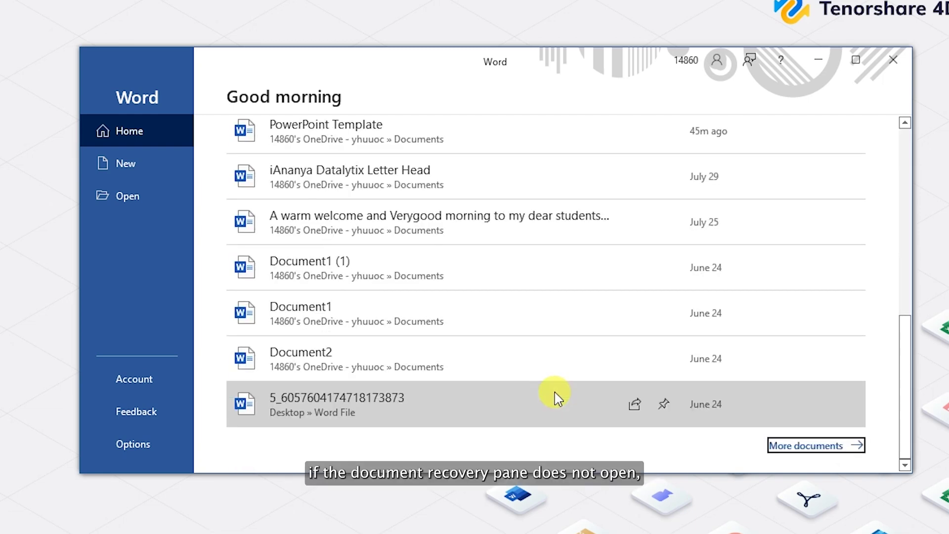
pyautogui.scroll(5, 554, 393)
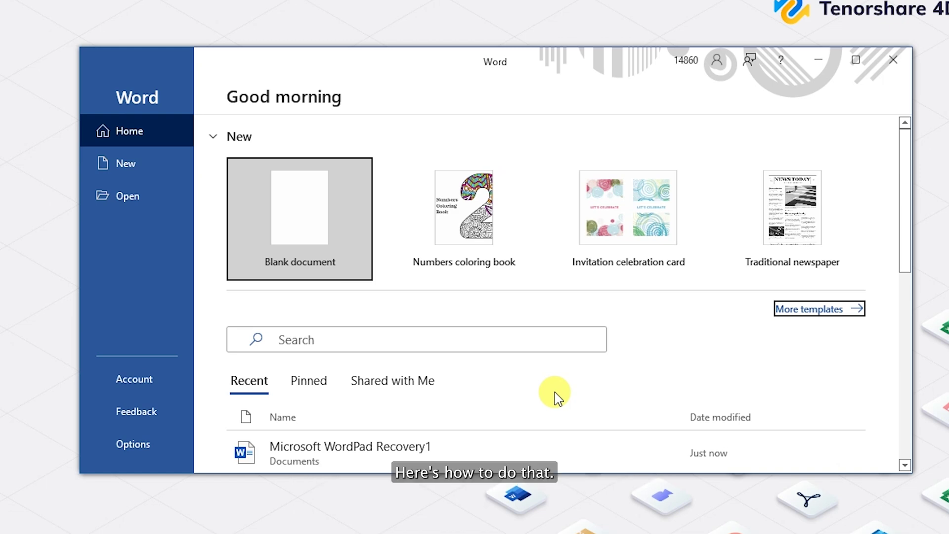
pyautogui.click(312, 227)
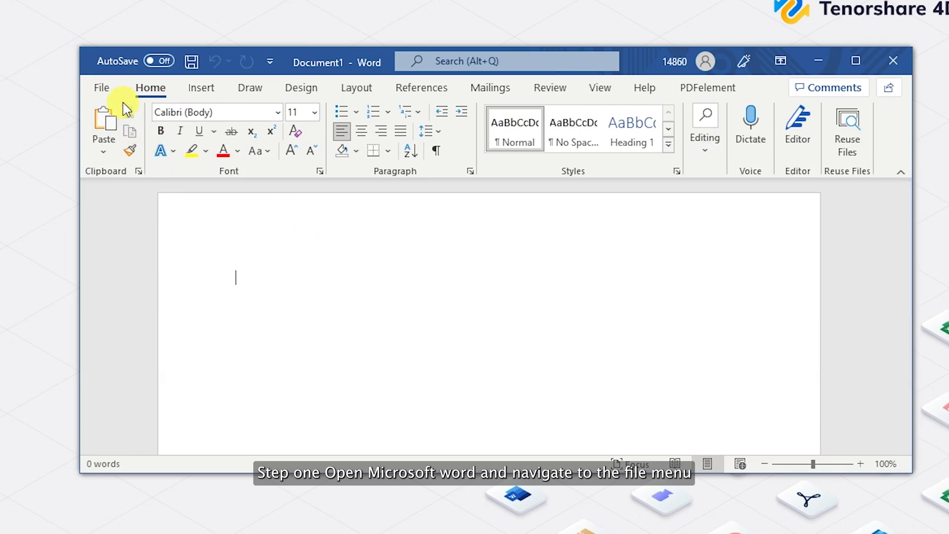
pyautogui.click(117, 94)
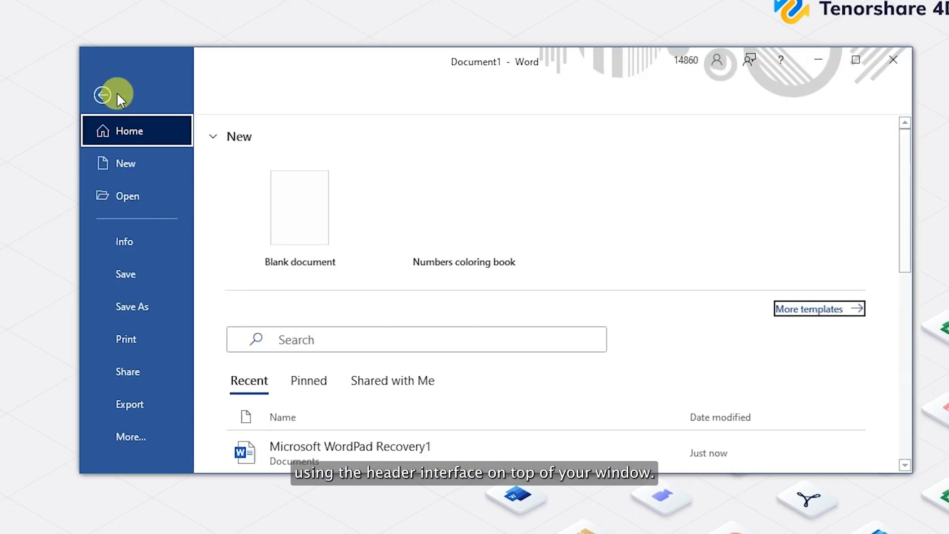
pyautogui.click(150, 246)
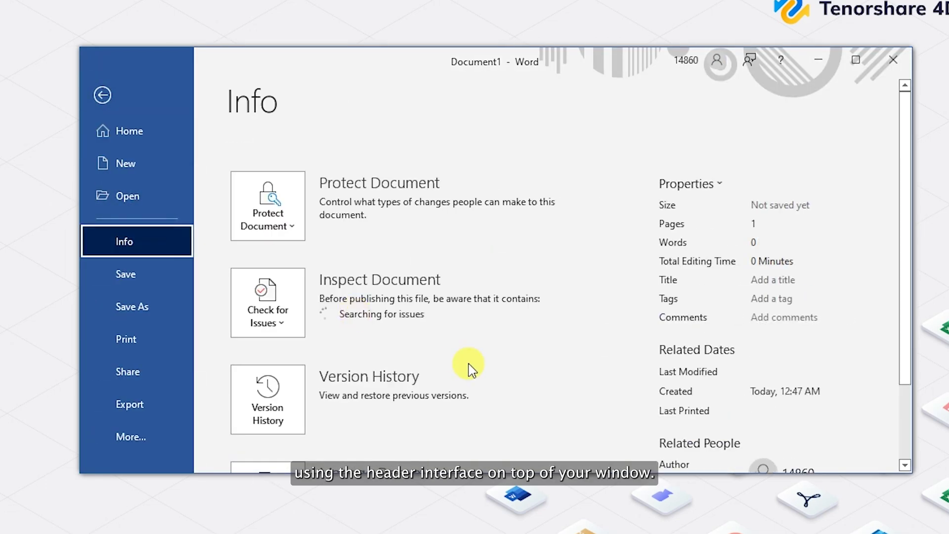
pyautogui.scroll(-2, 470, 346)
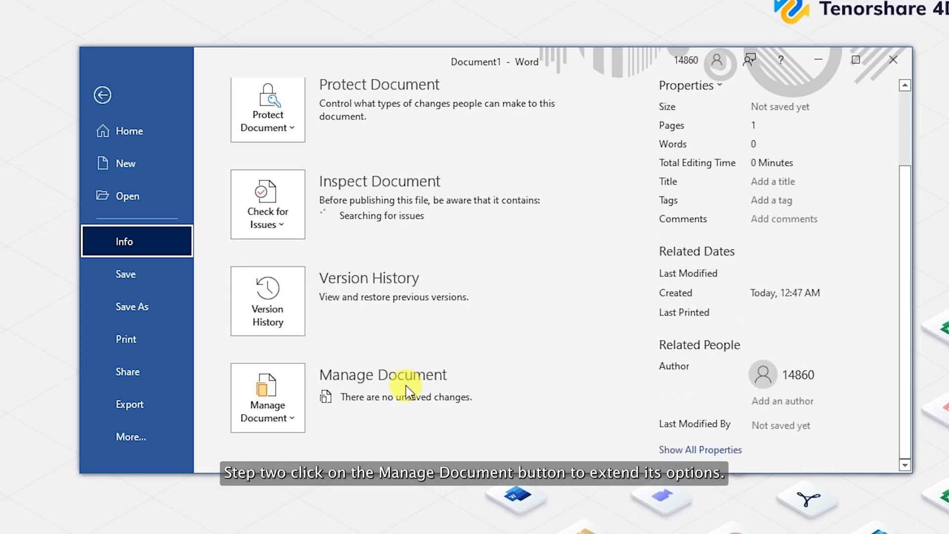
pyautogui.click(267, 398)
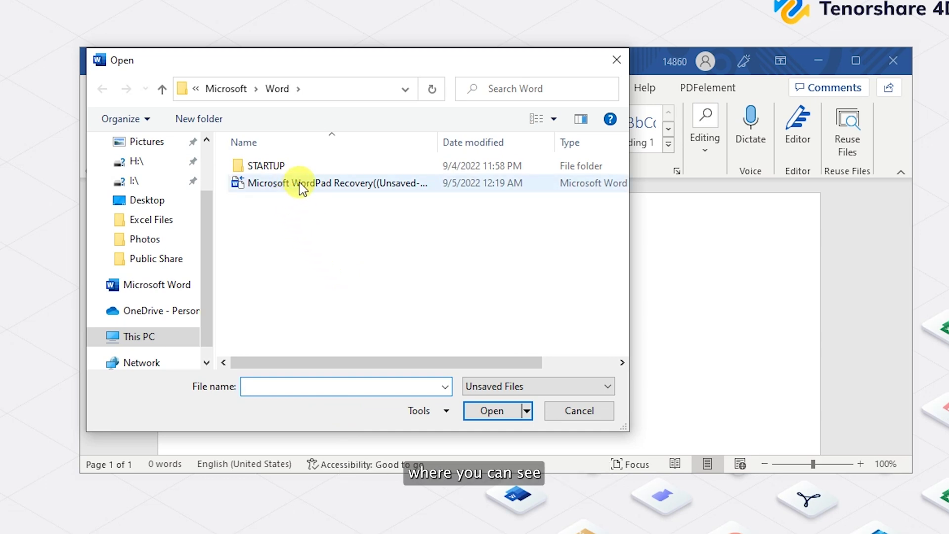
# Open the unsaved Microsoft WordPad Recovery file, then relaunch Word by searching 'Wor'.
pyautogui.click(328, 184)
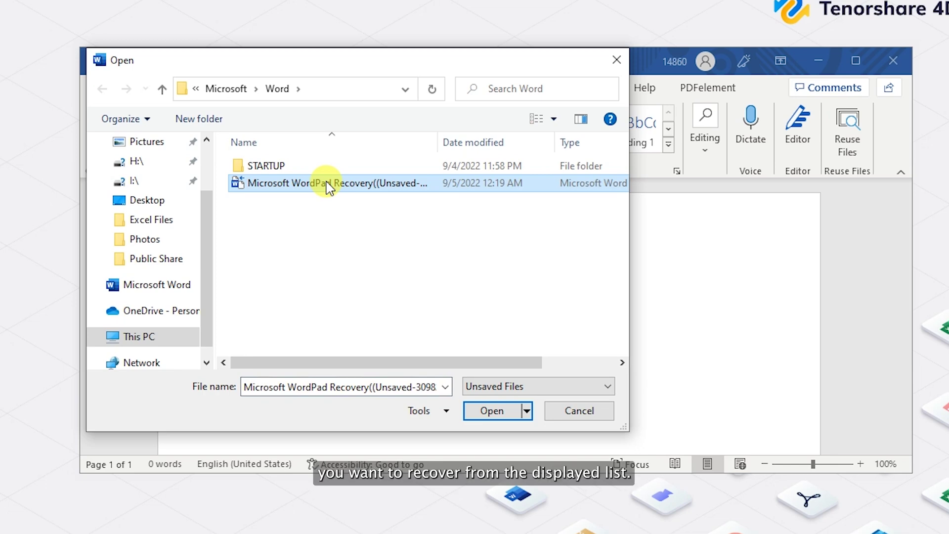
pyautogui.click(492, 412)
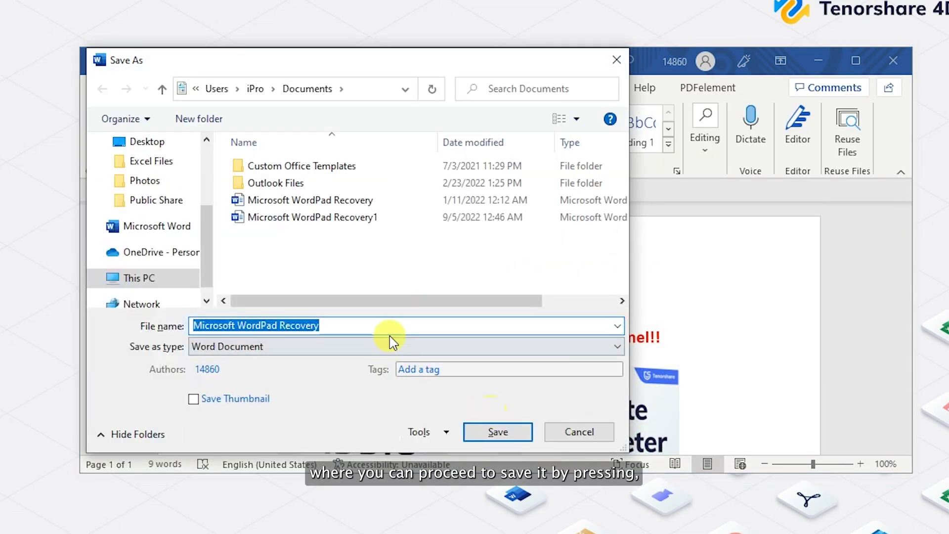
pyautogui.write('Wor')
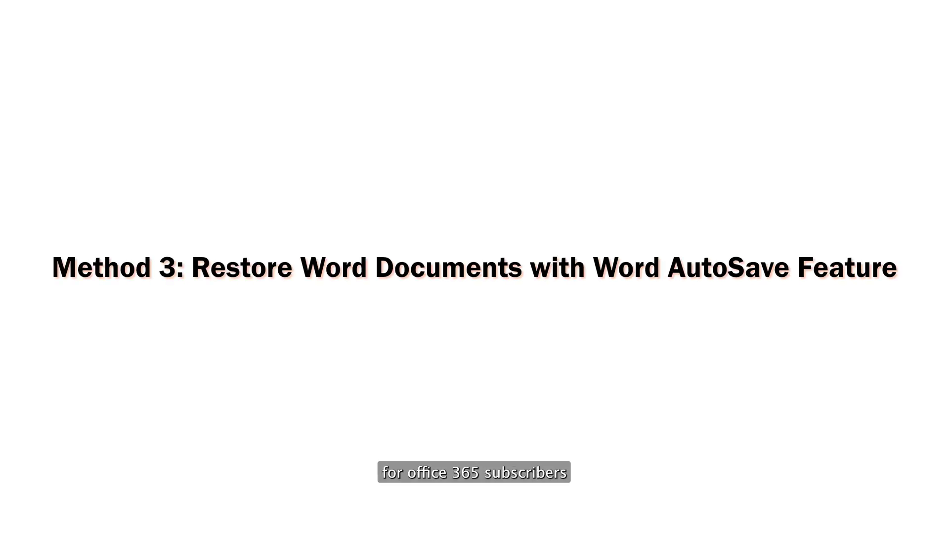
pyautogui.click(536, 525)
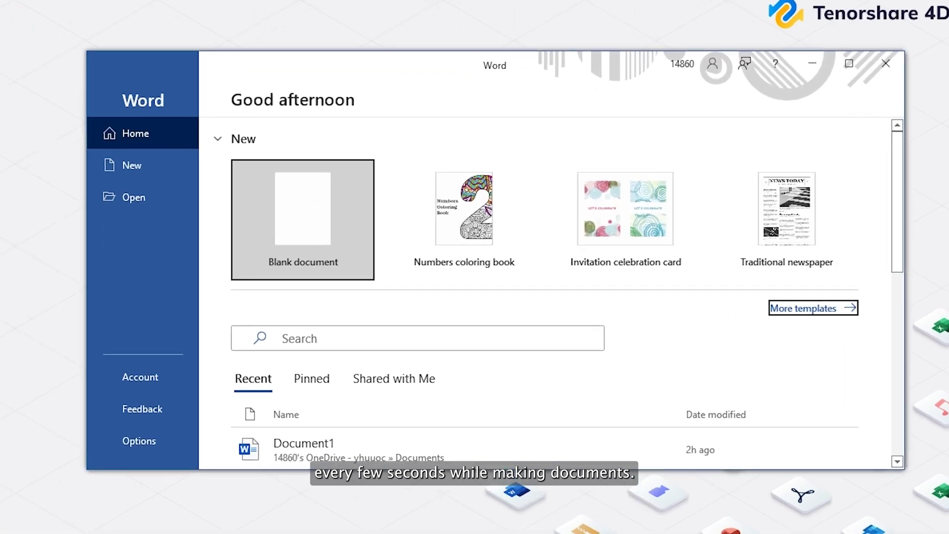
# Type 'Hello, Weldome to Tenorshare Channel!' in a blank document, enable AutoSave, then close Word.
pyautogui.click(331, 194)
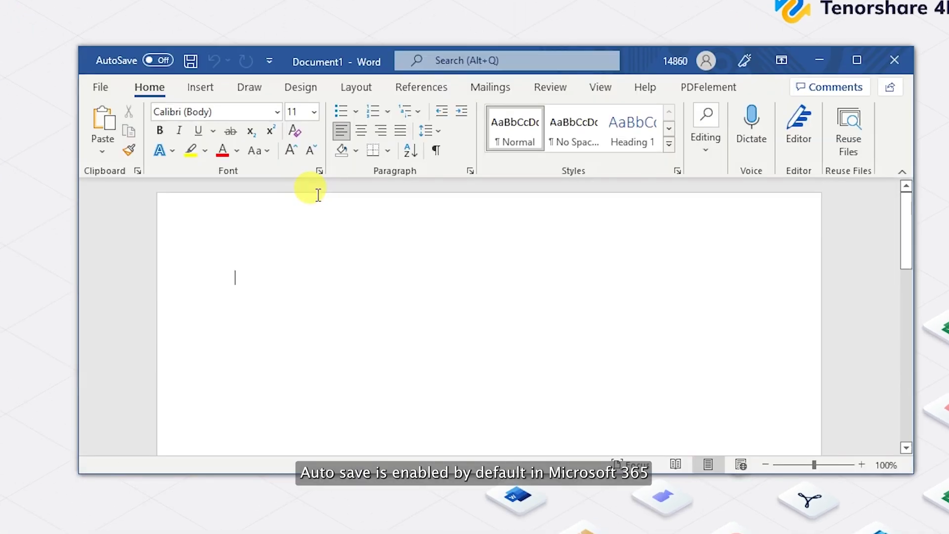
pyautogui.write('Hello, Weld')
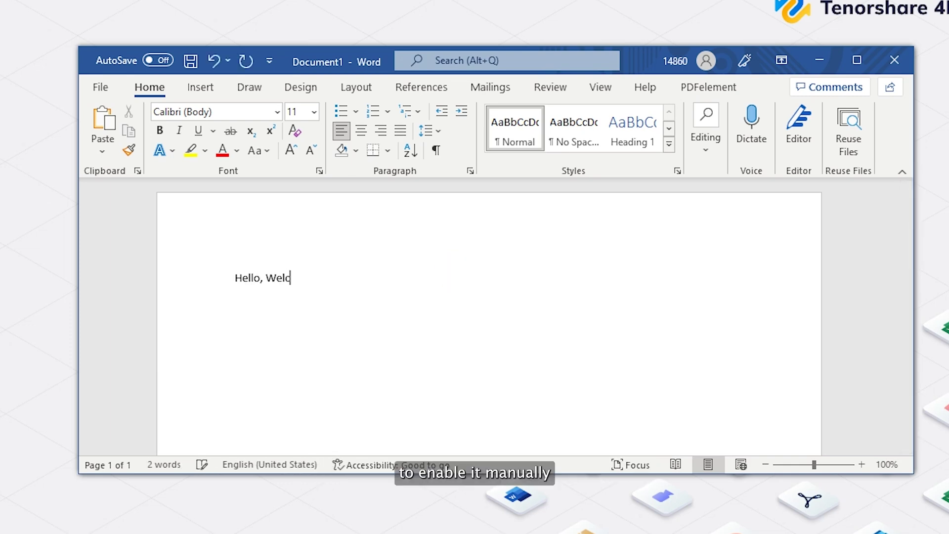
pyautogui.press('BackSpace')
pyautogui.write('come to Tenorshar')
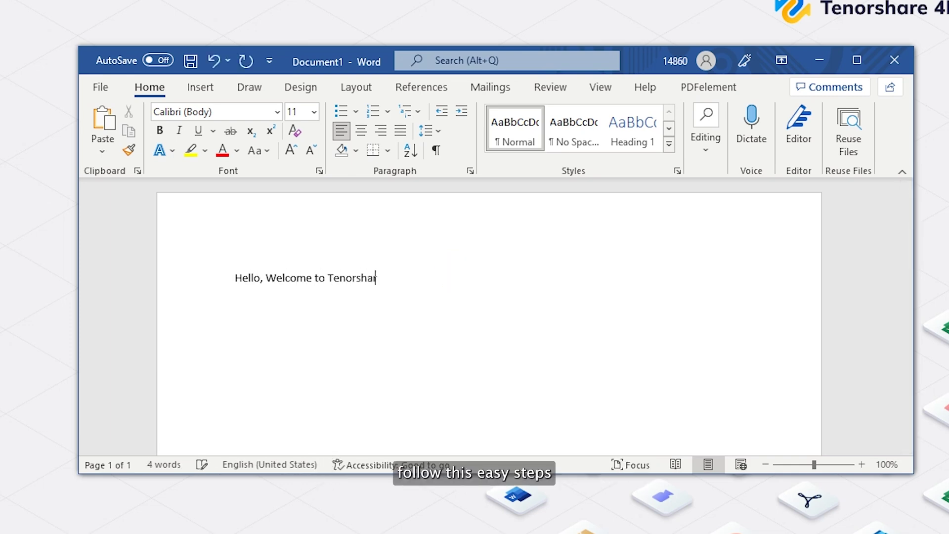
pyautogui.write('e Channel!')
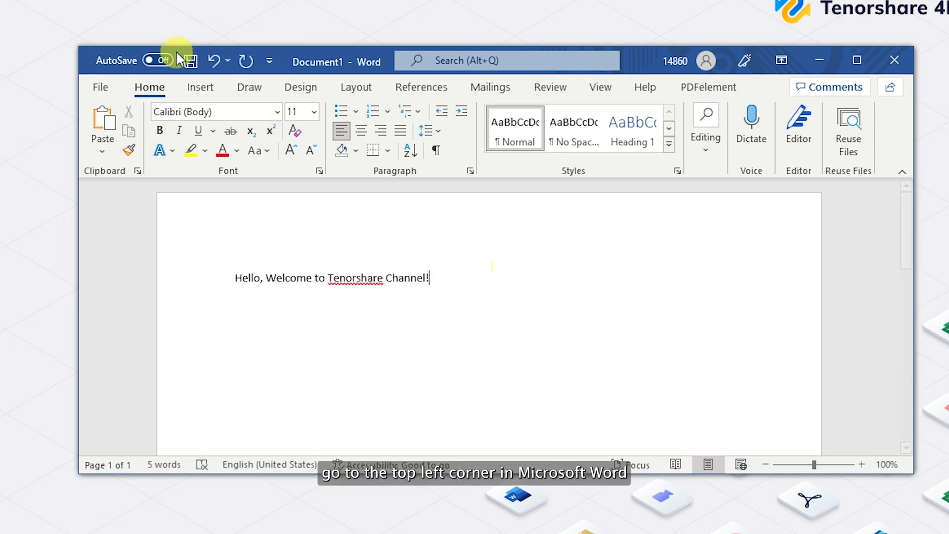
pyautogui.click(165, 60)
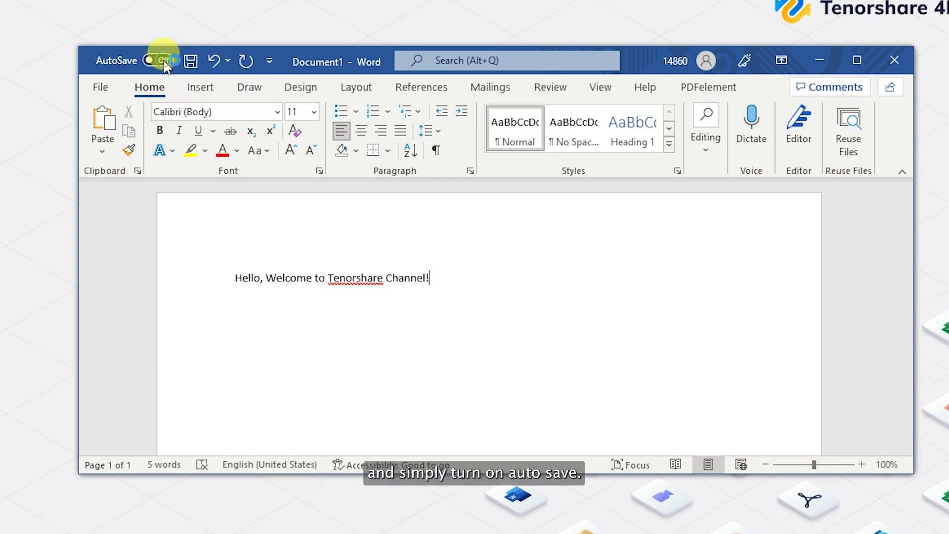
pyautogui.click(514, 314)
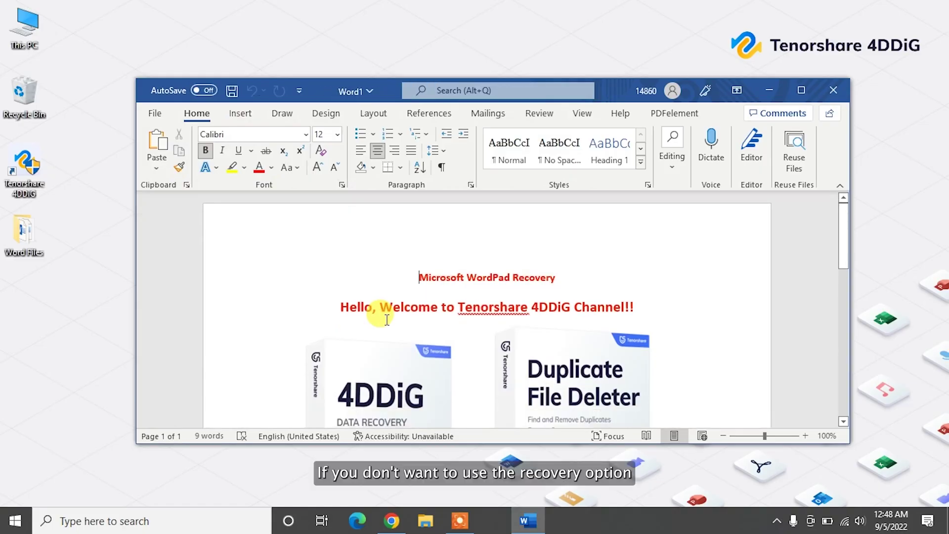
pyautogui.click(830, 91)
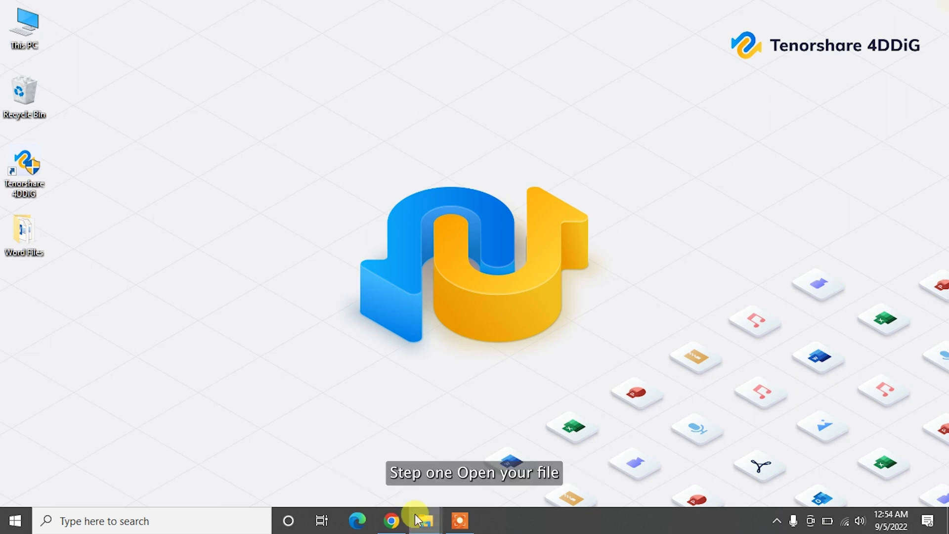
# Bring up the UnsavedFiles folder window and select its full folder path text.
pyautogui.moveTo(420, 519)
pyautogui.click(396, 472)
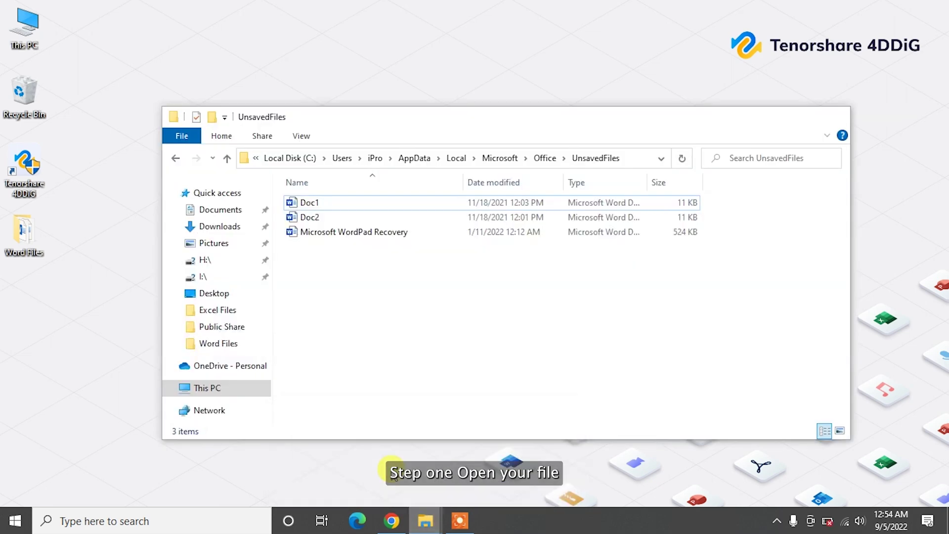
pyautogui.click(626, 156)
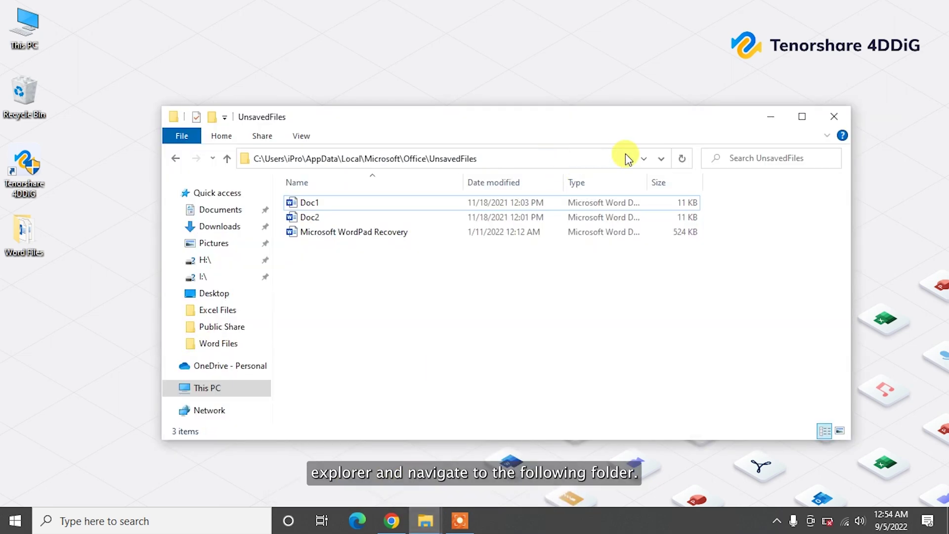
pyautogui.moveTo(529, 154); pyautogui.dragTo(364, 153)
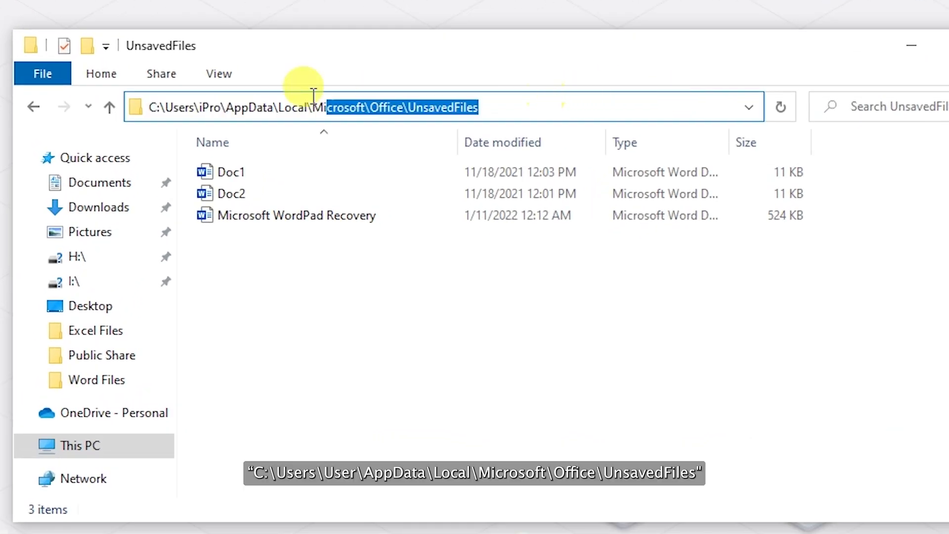
pyautogui.moveTo(313, 95); pyautogui.dragTo(143, 90)
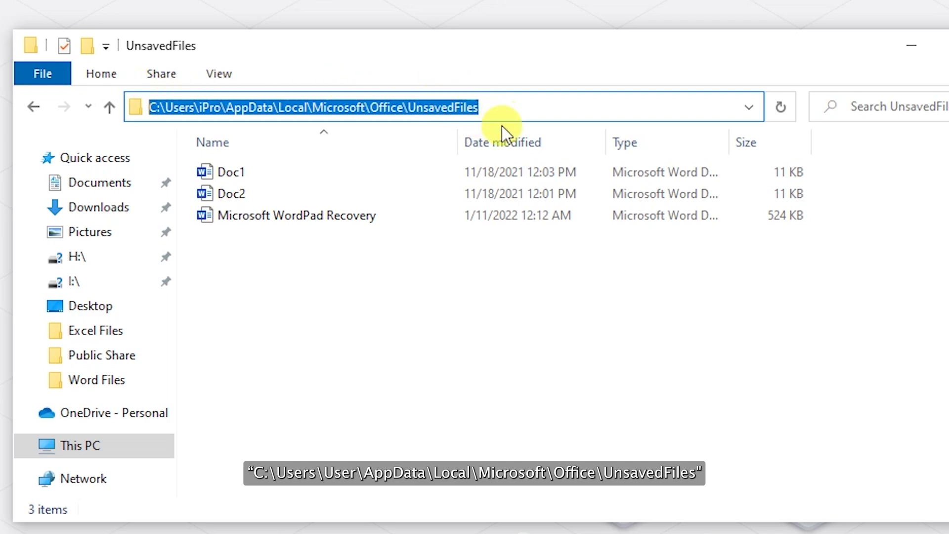
pyautogui.moveTo(508, 262); pyautogui.dragTo(390, 183)
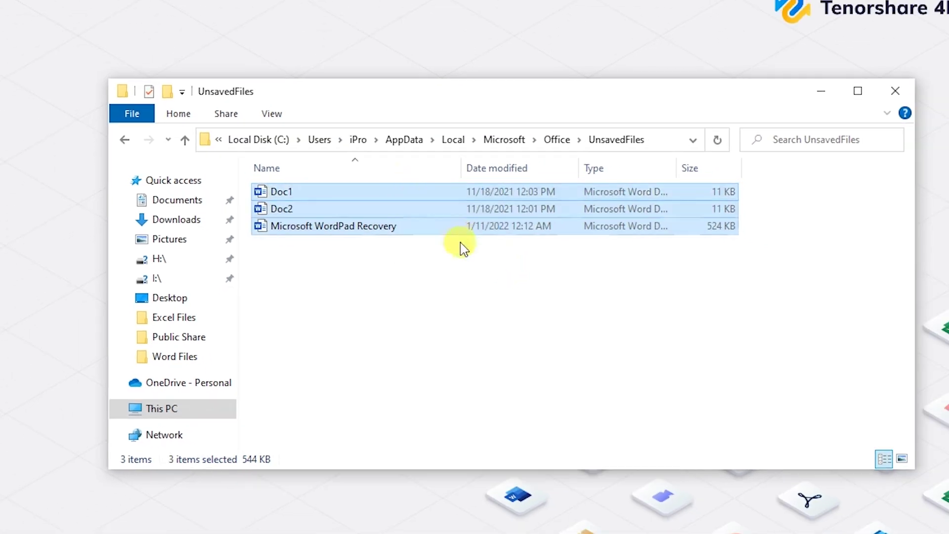
pyautogui.click(458, 276)
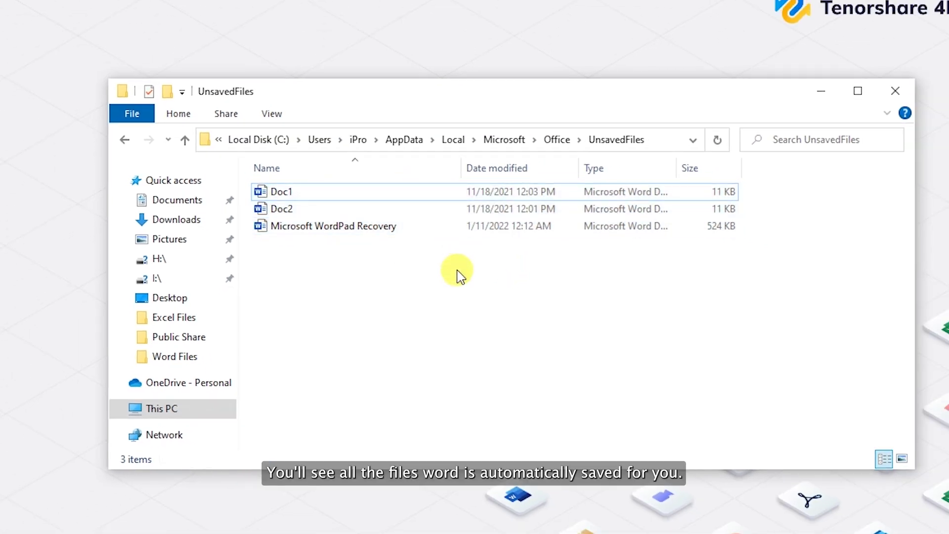
# Copy the Microsoft WordPad Recovery file, then minimize the UnsavedFiles window.
pyautogui.click(406, 232)
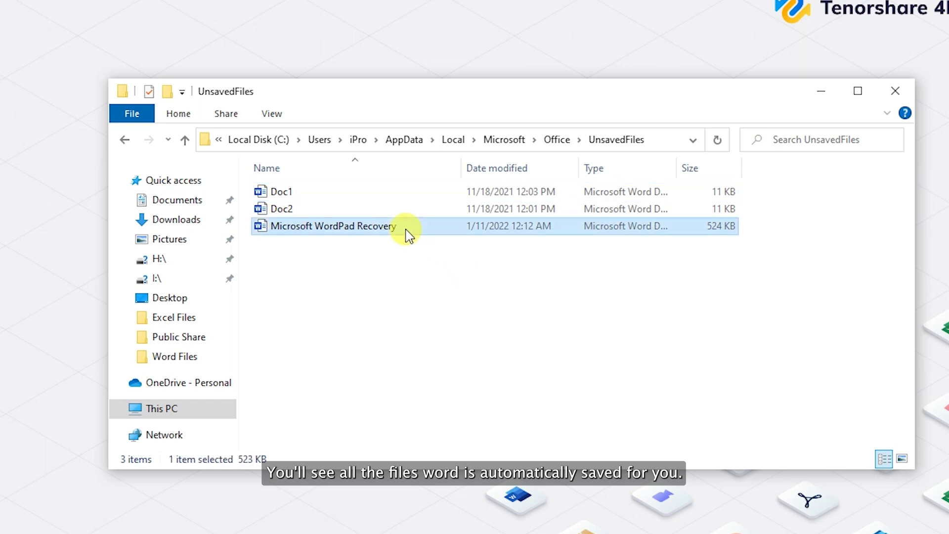
pyautogui.doubleClick(406, 229)
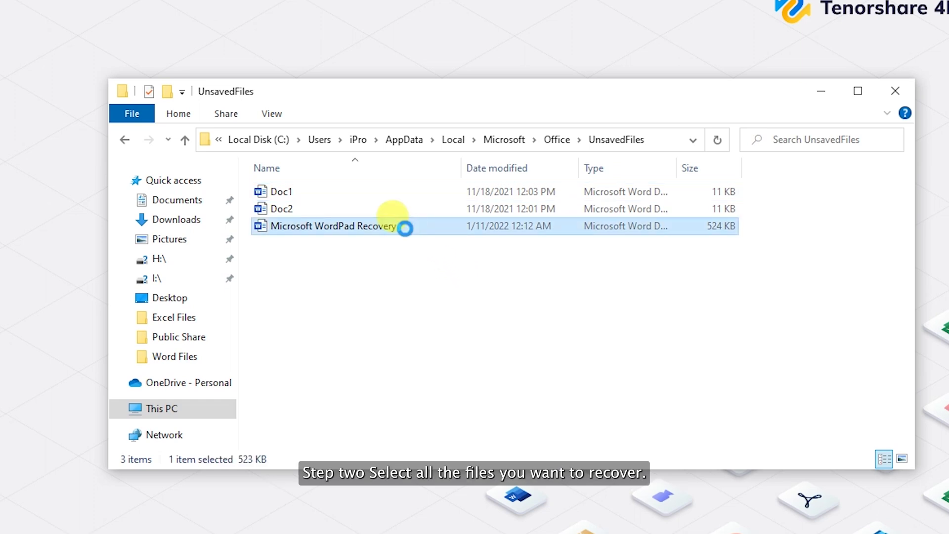
pyautogui.rightClick(404, 228)
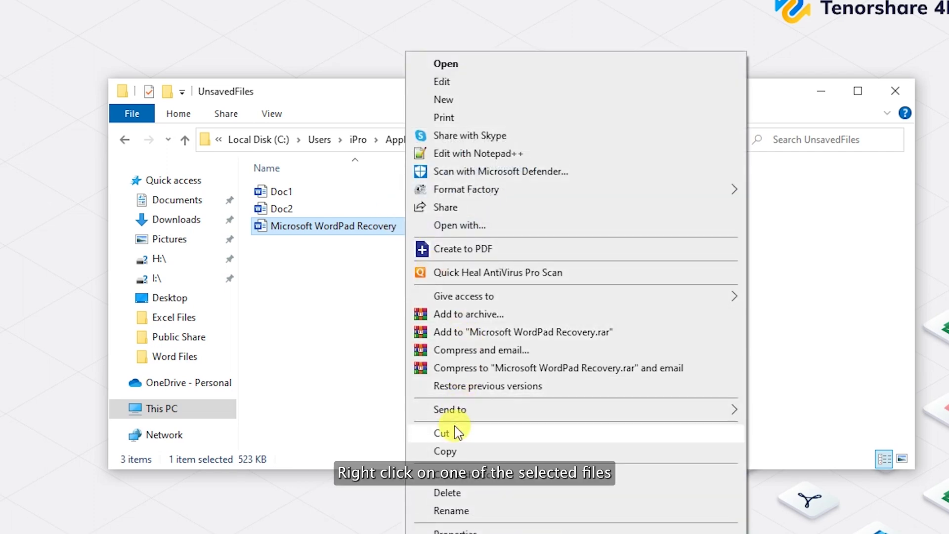
pyautogui.click(452, 449)
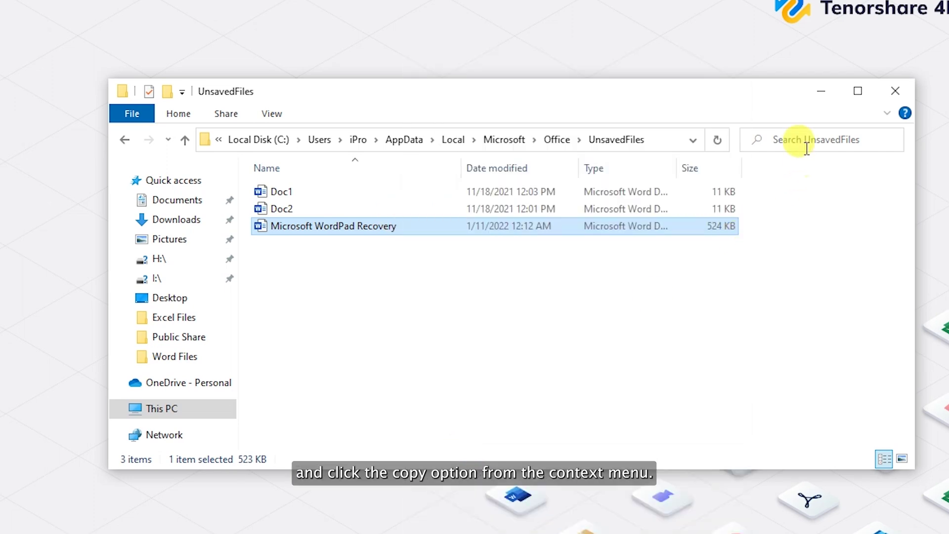
pyautogui.click(821, 91)
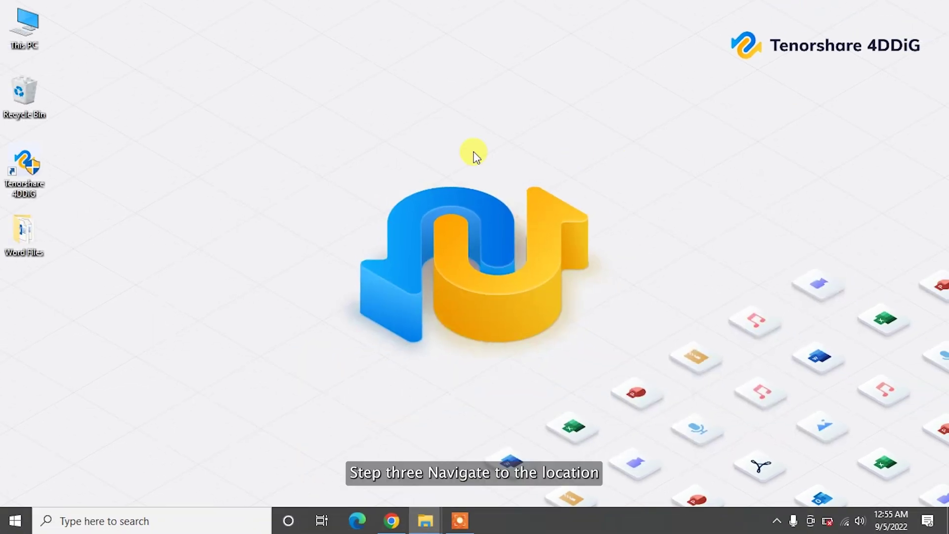
# Paste the Microsoft WordPad Recovery file onto the desktop and open it in Word.
pyautogui.rightClick(264, 132)
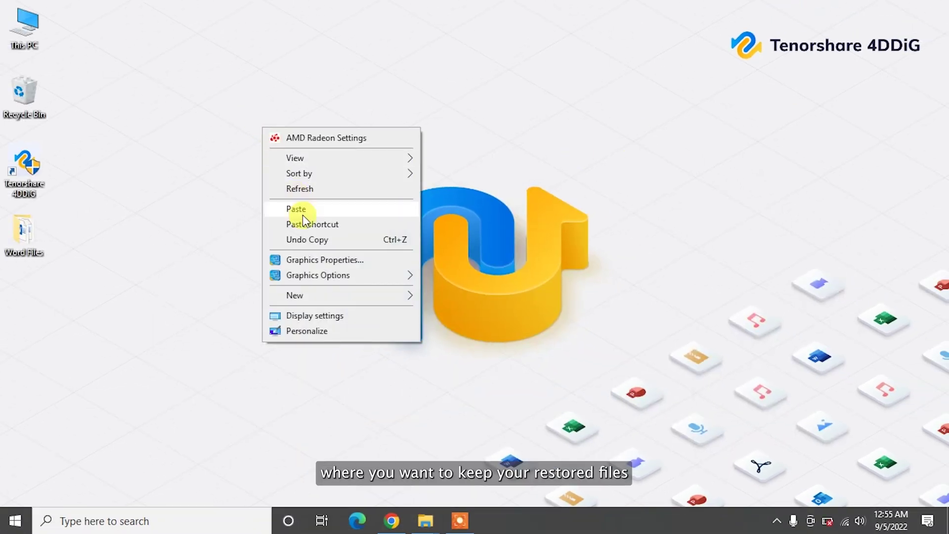
pyautogui.click(320, 210)
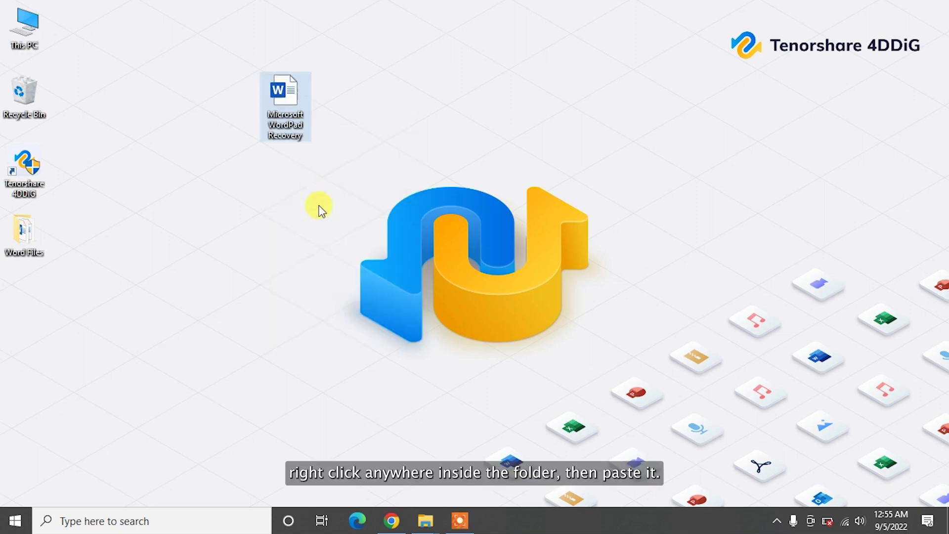
pyautogui.doubleClick(292, 132)
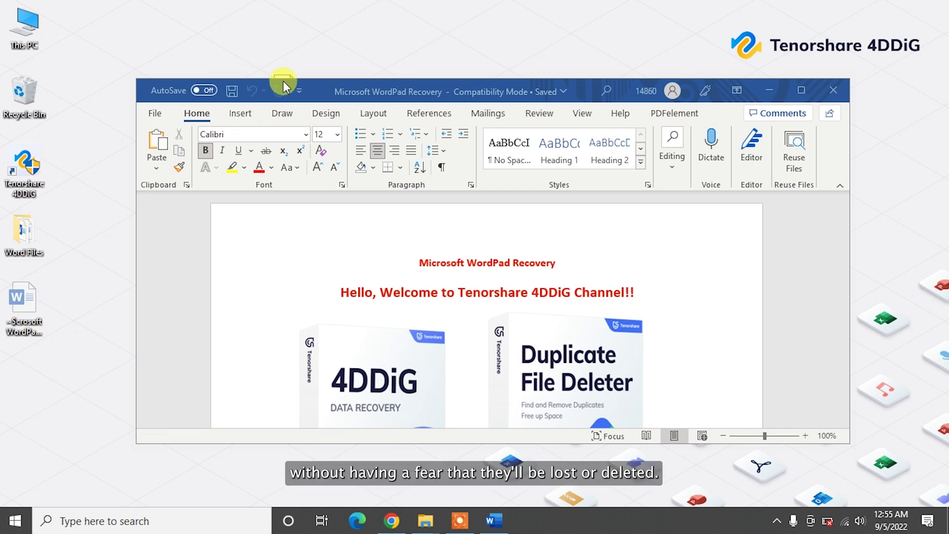
pyautogui.scroll(-1, 542, 383)
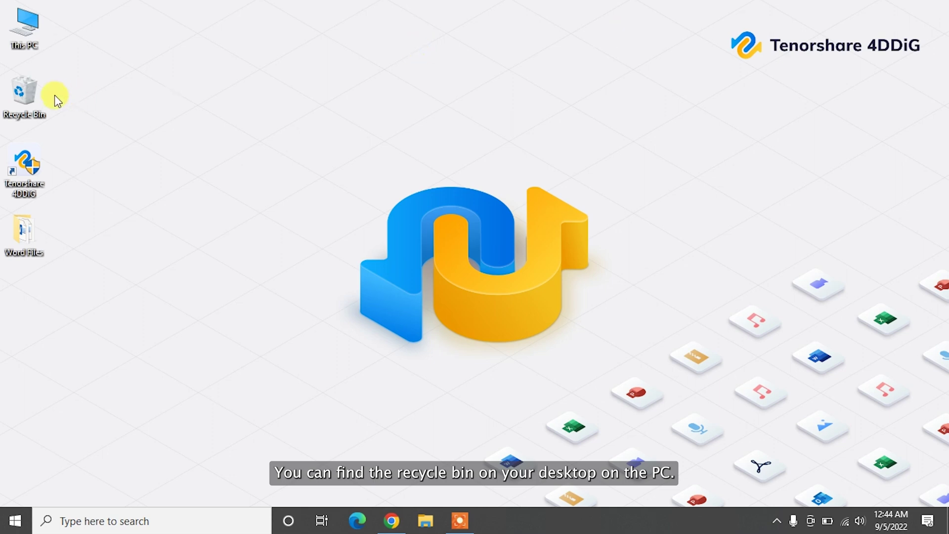
# Restore the three Word files Document2, Microsoft WordPad Recovery and Unsaved from the Recycle Bin to Word Files.
pyautogui.doubleClick(27, 93)
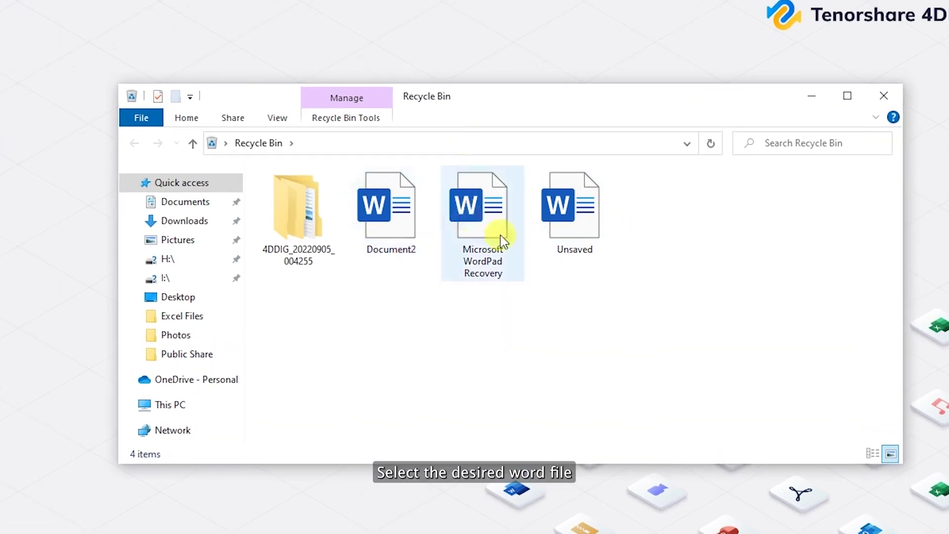
pyautogui.moveTo(625, 304); pyautogui.dragTo(369, 198)
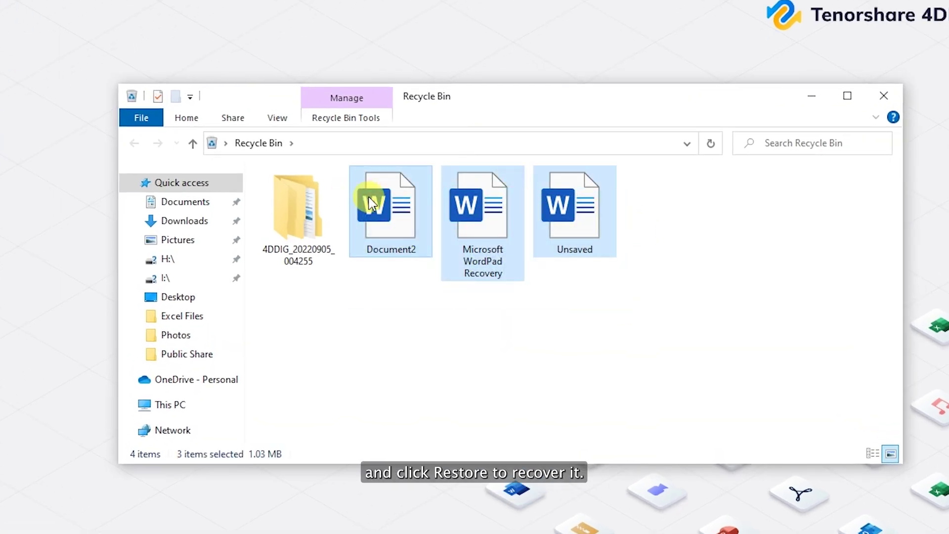
pyautogui.rightClick(370, 202)
pyautogui.click(422, 209)
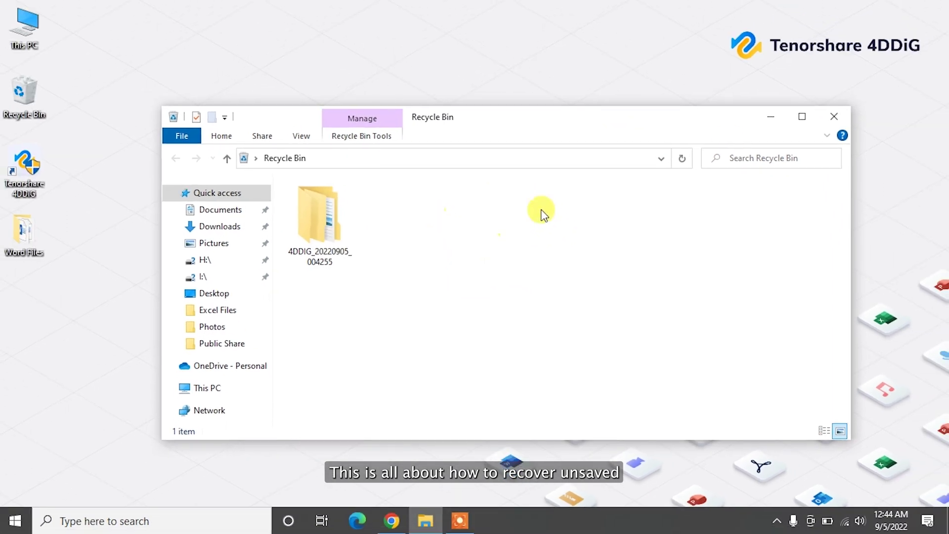
pyautogui.click(834, 116)
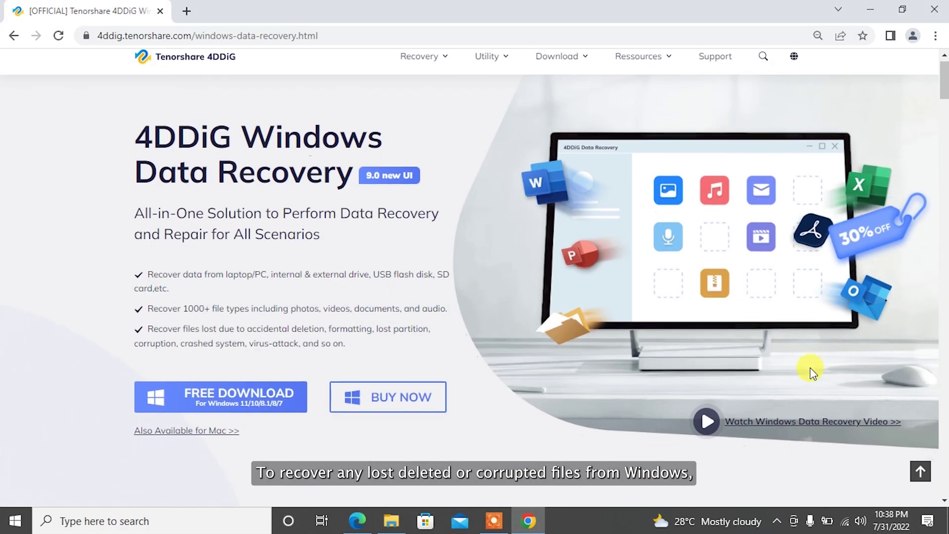
# Scroll the 4DDiG Windows data recovery page down to its three-step How to Use Tenorshare 4DDiG guide.
pyautogui.scroll(-6, 812, 371)
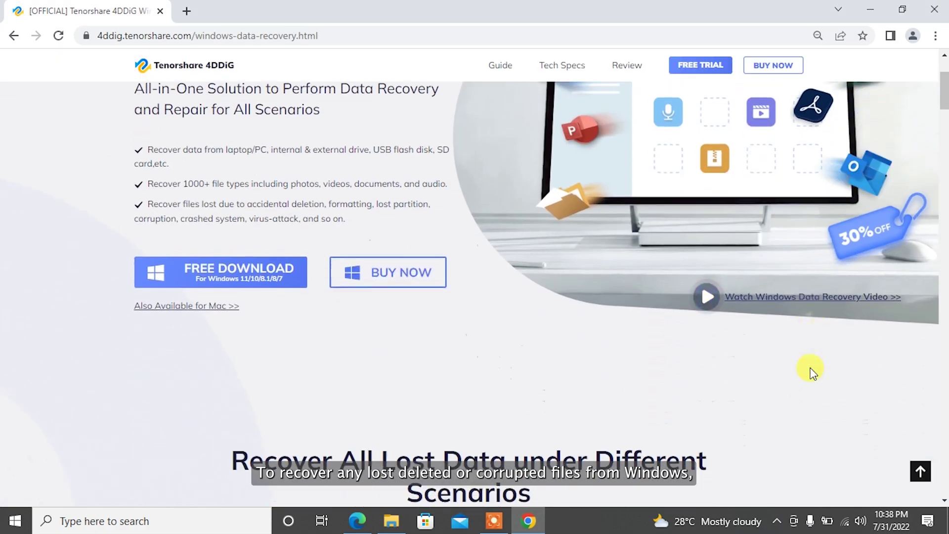
pyautogui.scroll(-5, 811, 370)
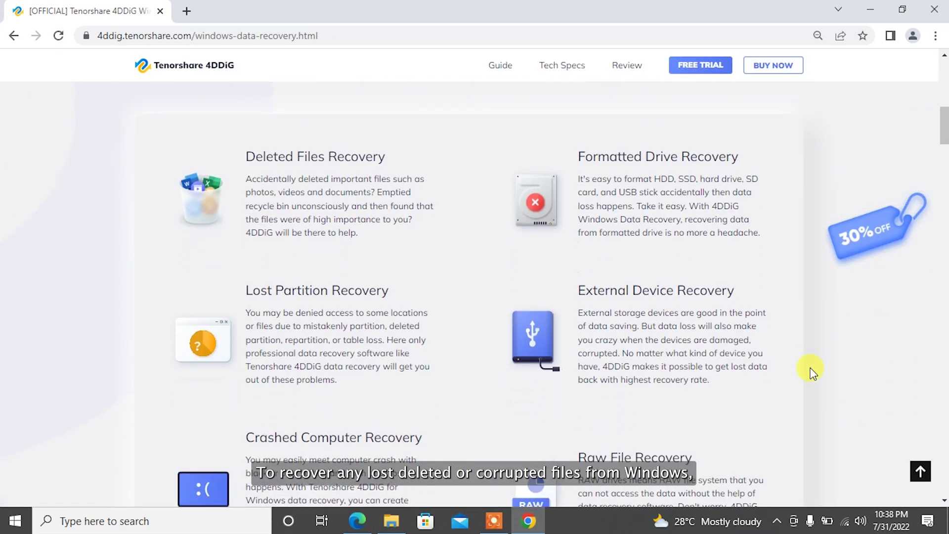
pyautogui.scroll(-7, 812, 371)
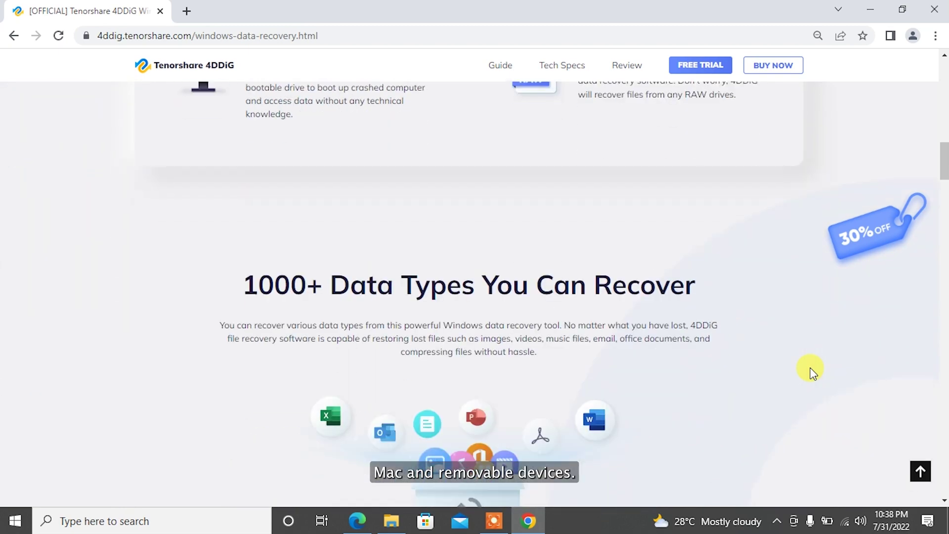
pyautogui.scroll(-8, 812, 371)
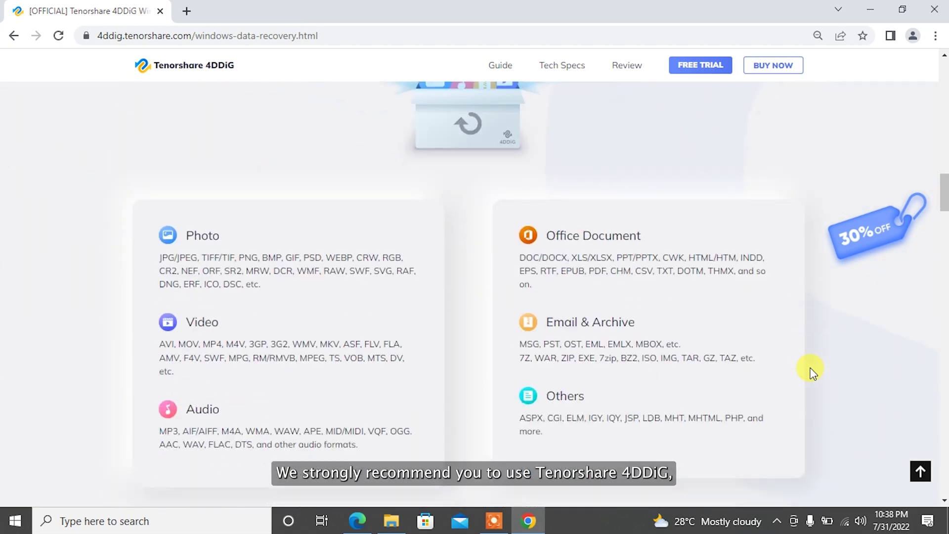
pyautogui.scroll(-10, 812, 371)
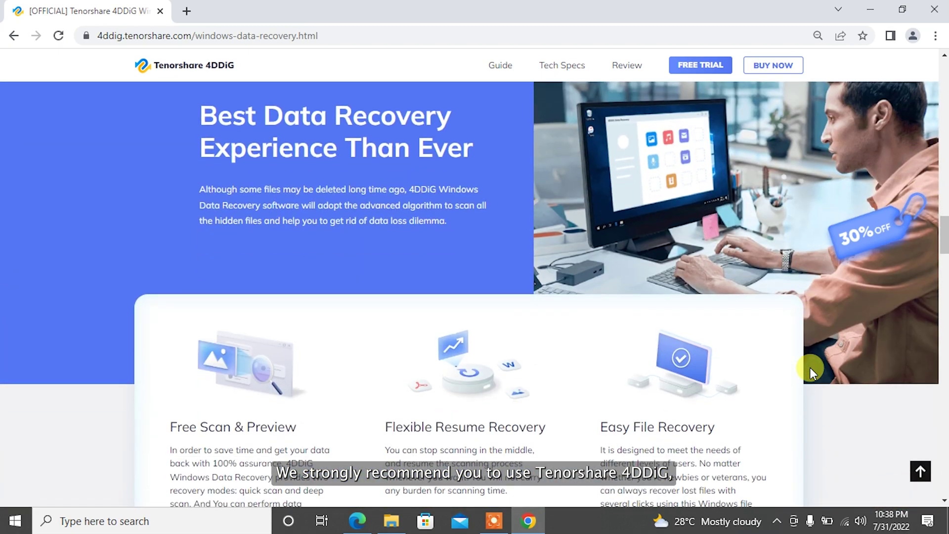
pyautogui.scroll(-12, 813, 371)
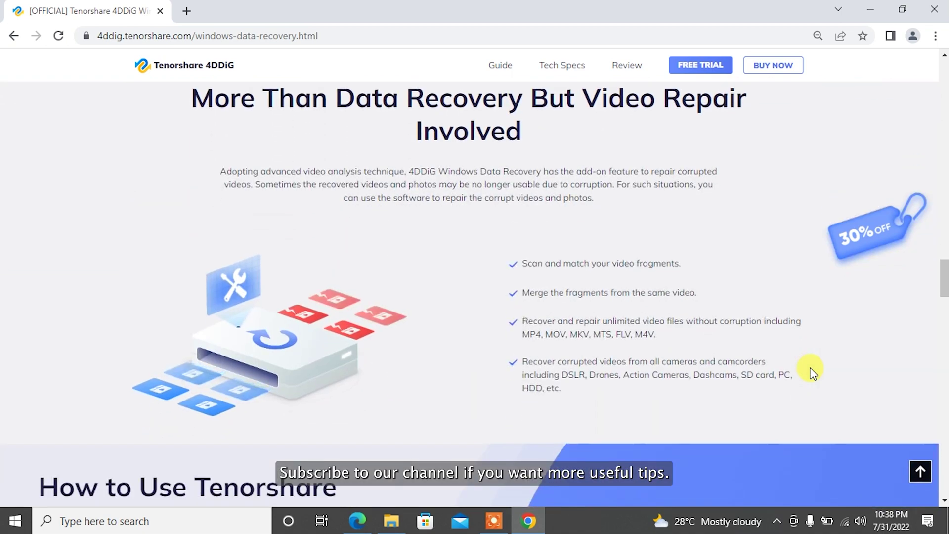
pyautogui.scroll(-4, 812, 371)
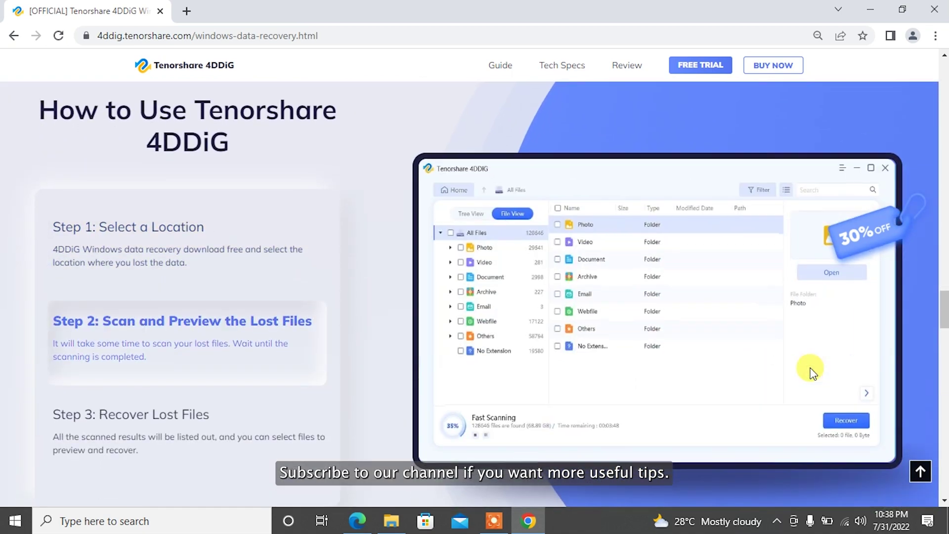